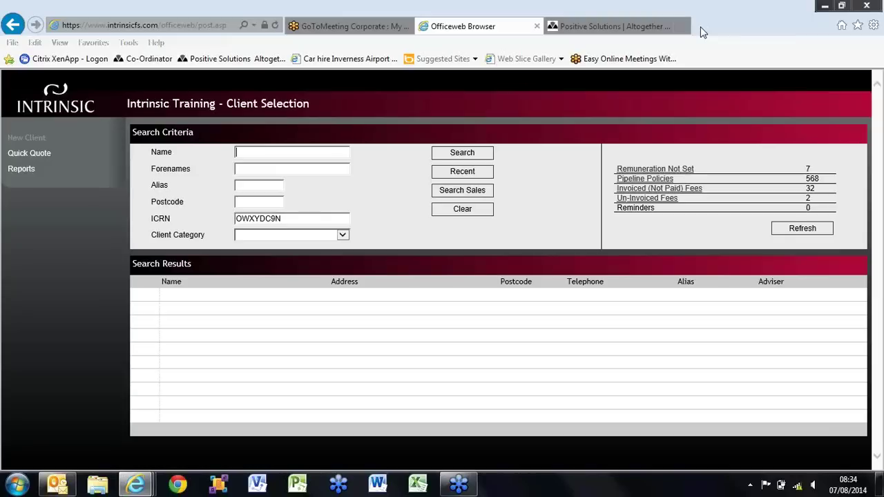
- Find the test client by surname and open his manual sales process 40082
{"action": "type", "text": "Tester"}
{"action": "left_click", "coordinate": [468, 158]}
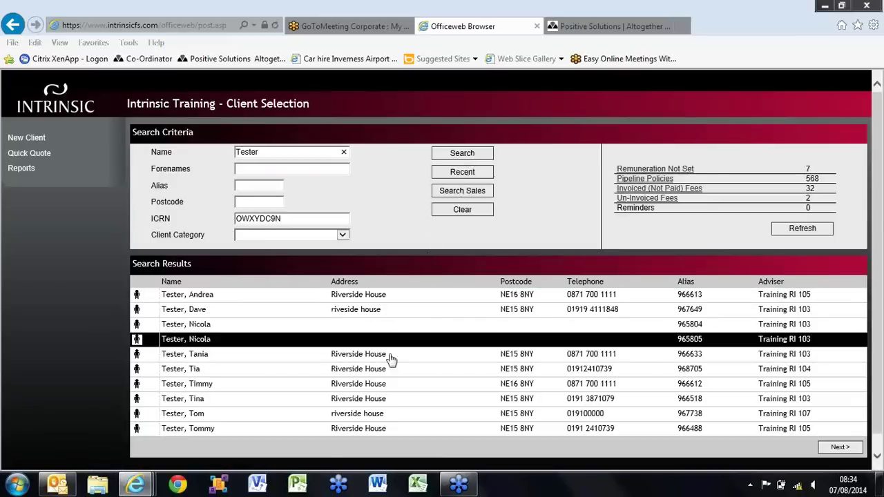
{"action": "left_click", "coordinate": [380, 385]}
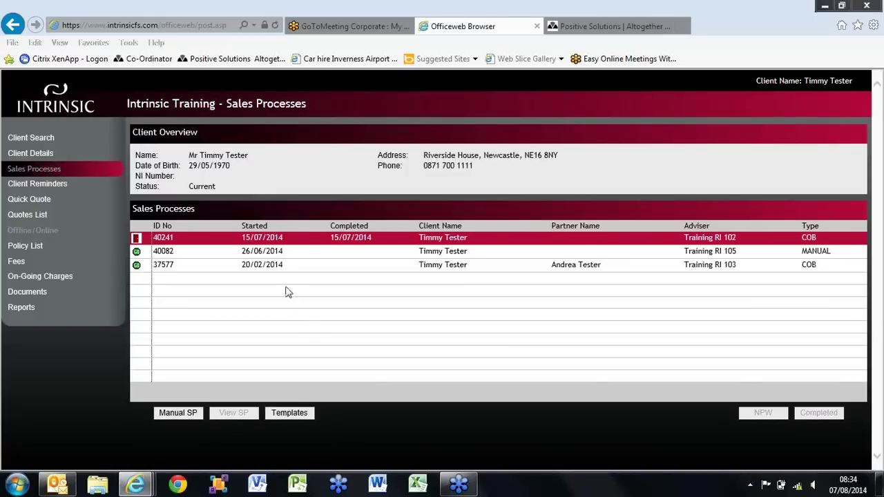
{"action": "left_click", "coordinate": [287, 259]}
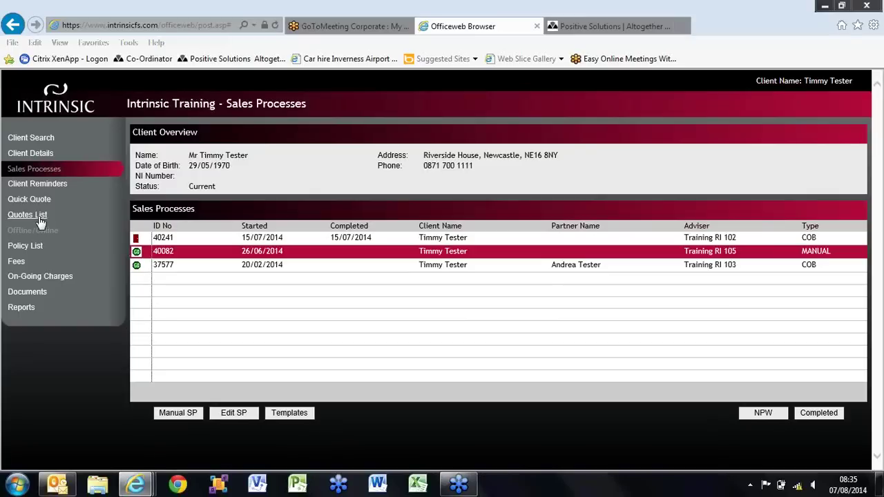
- From the client's Quotes List, start a new manual quote
{"action": "left_click", "coordinate": [28, 215]}
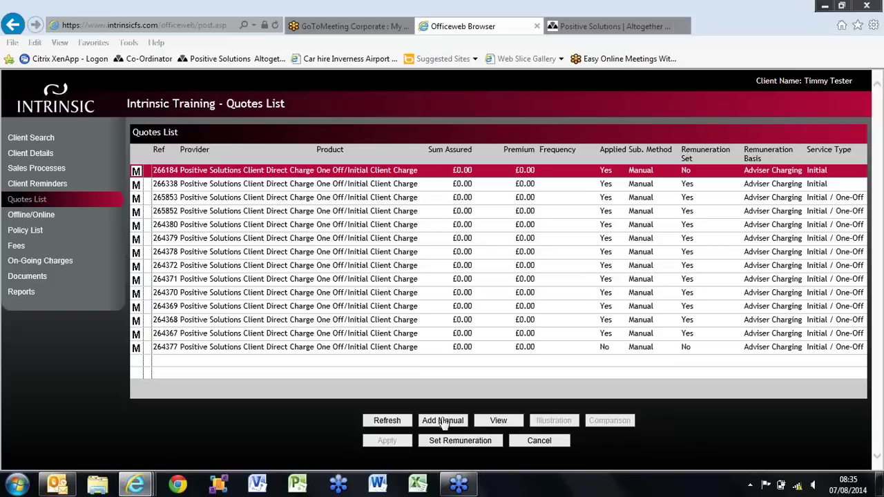
{"action": "left_click", "coordinate": [444, 421]}
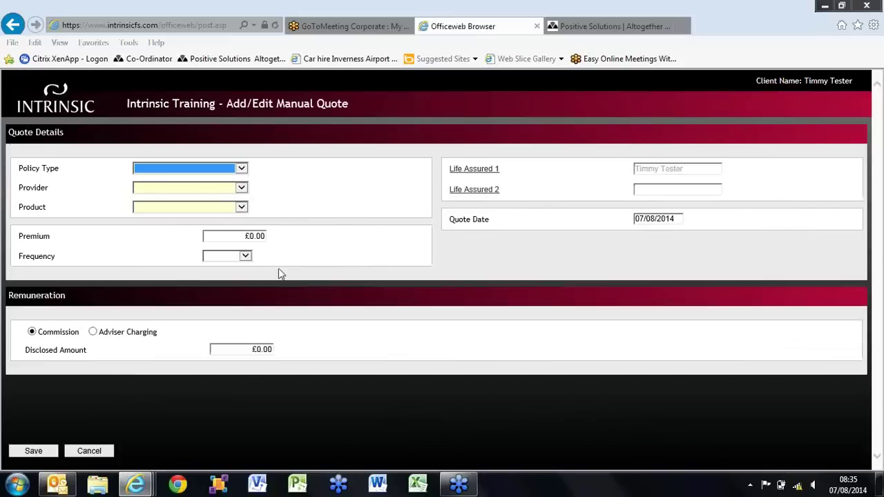
- Set Policy Type Other, provider Positive Solutions Client Direct Charge, product One Off/Initial Client Charge
{"action": "left_click", "coordinate": [201, 170]}
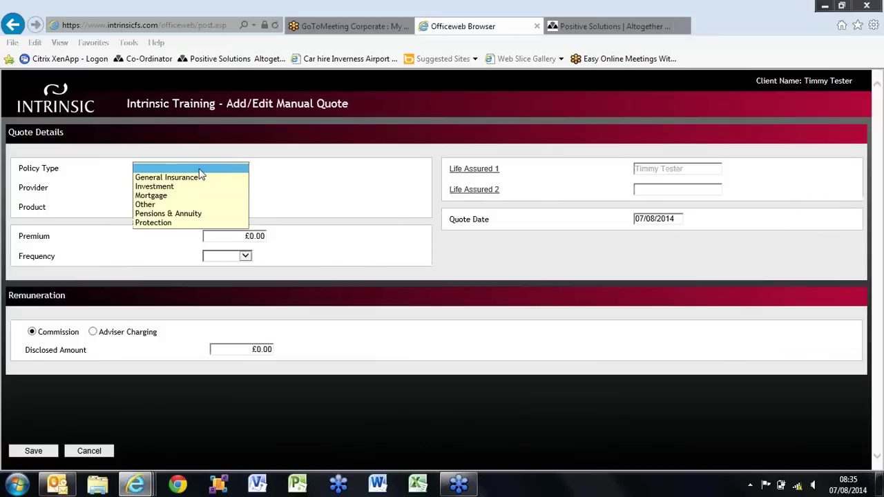
{"action": "key", "text": "o"}
{"action": "key", "text": "Return"}
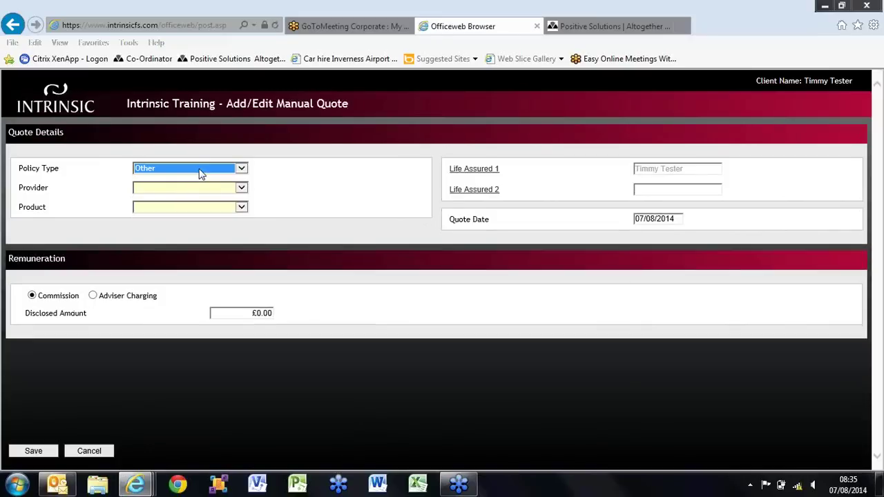
{"action": "left_click", "coordinate": [196, 188]}
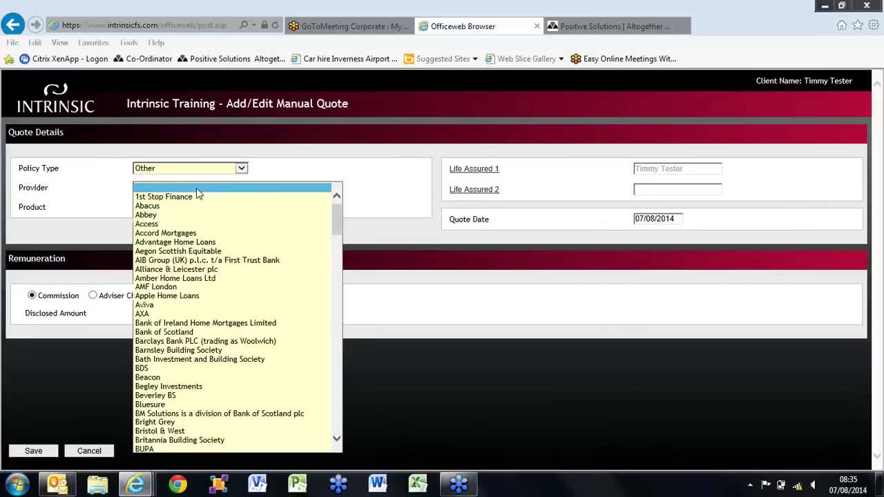
{"action": "key", "text": "p"}
{"action": "key", "text": "o"}
{"action": "key", "text": "s"}
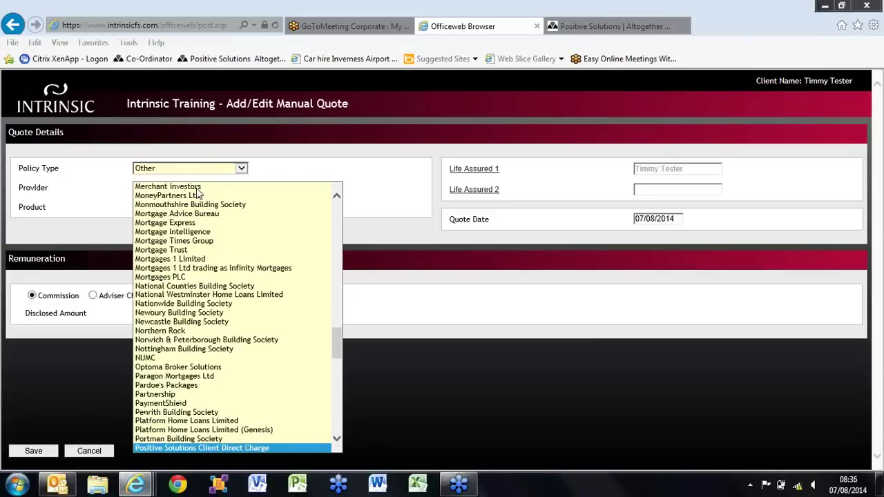
{"action": "key", "text": "Return"}
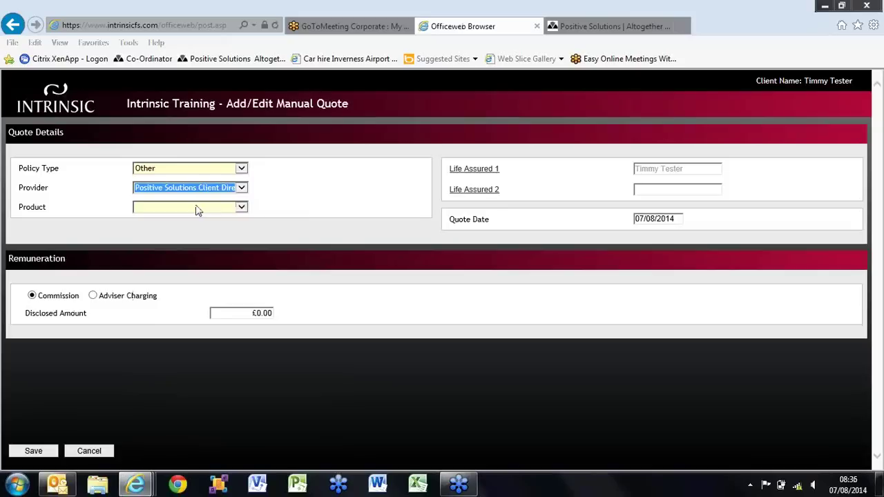
{"action": "left_click", "coordinate": [197, 209]}
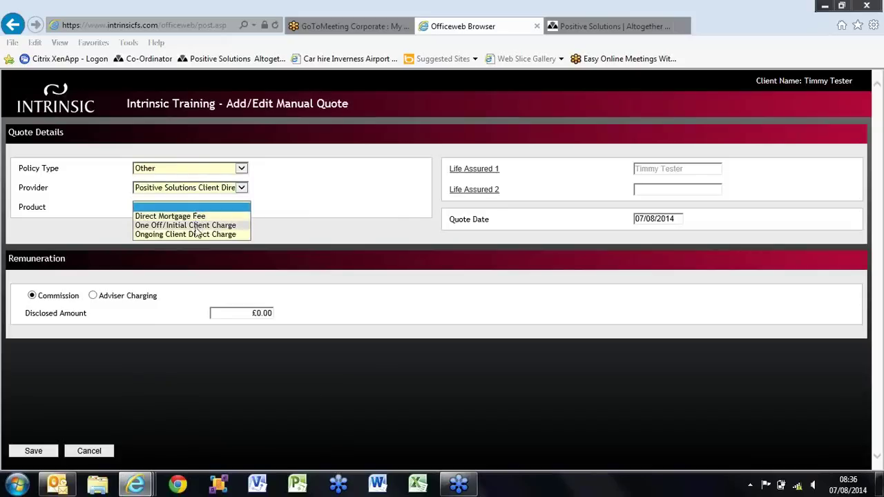
{"action": "left_click", "coordinate": [196, 226]}
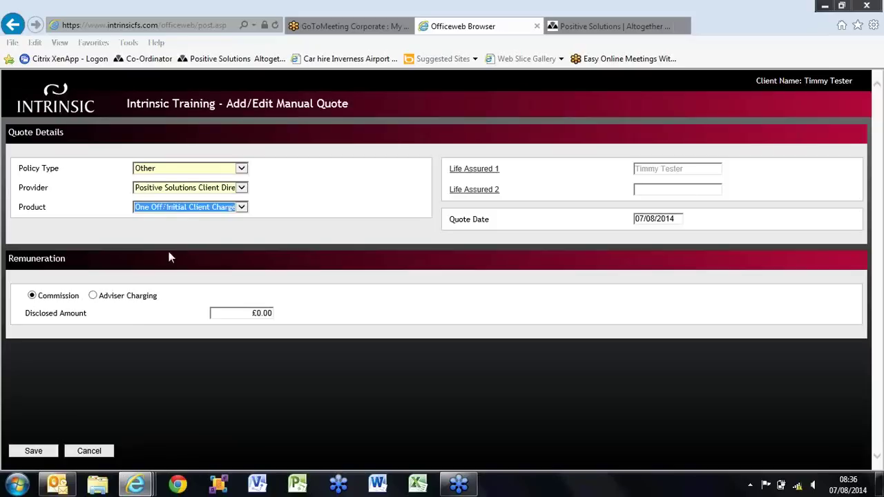
- Make the quote Adviser Charging with an Initial service type and save it
{"action": "left_click", "coordinate": [93, 296]}
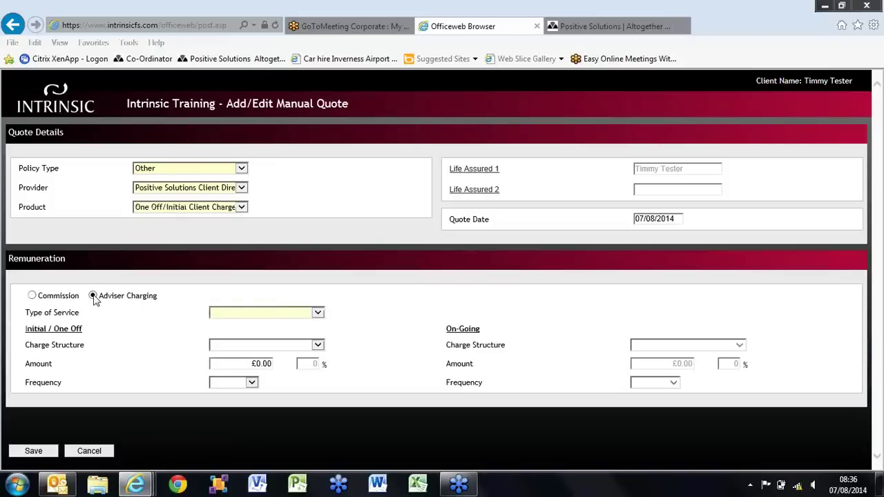
{"action": "left_click", "coordinate": [228, 316]}
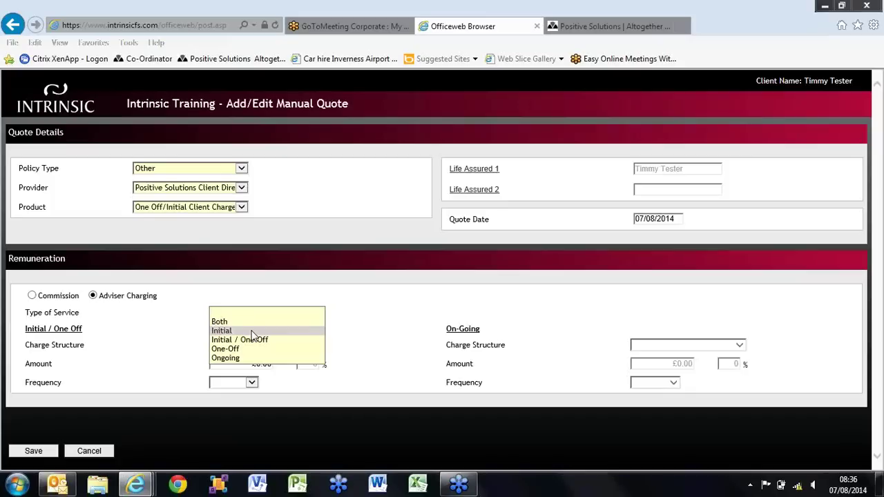
{"action": "left_click", "coordinate": [253, 331]}
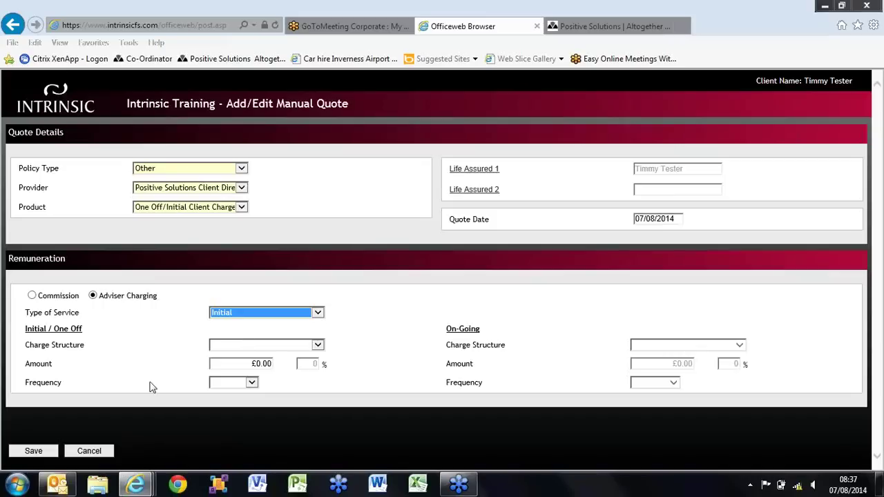
{"action": "left_click", "coordinate": [34, 451]}
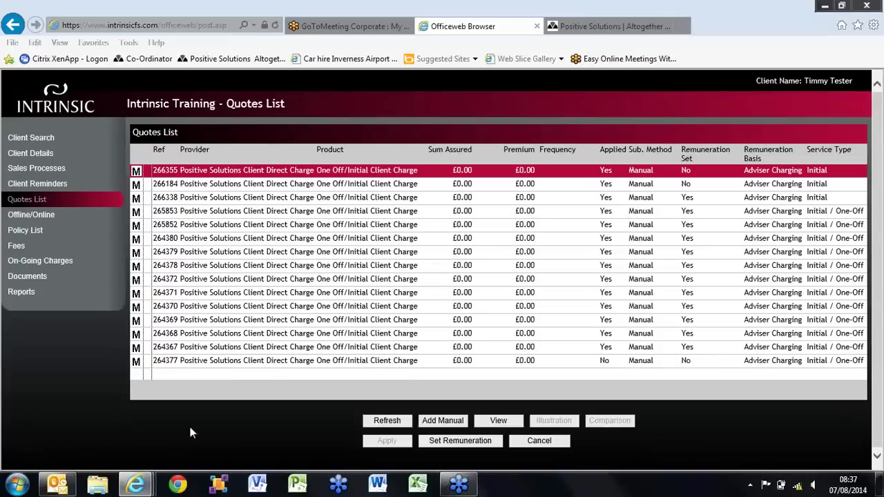
- Open Set Remuneration for the new quote 266355
{"action": "left_click", "coordinate": [448, 445]}
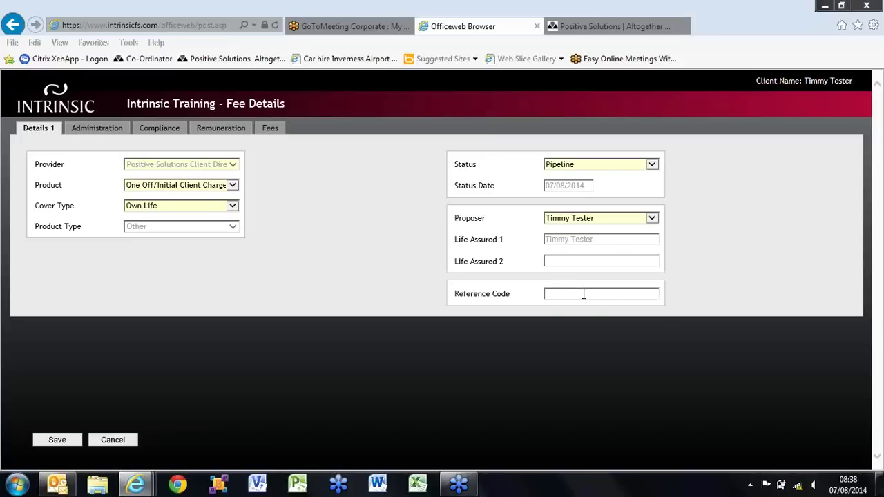
- Enter the client's reference code, removing a stray extra digit, followed by the client's surname
{"action": "type", "text": "FPA"}
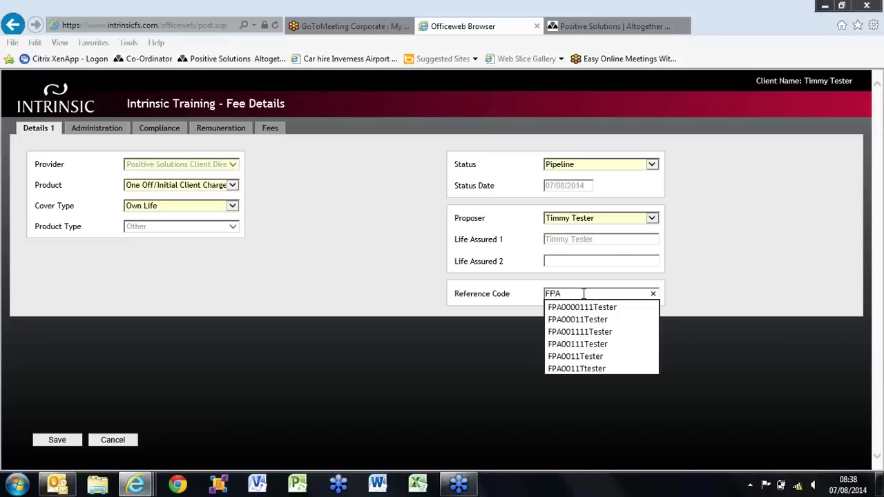
{"action": "type", "text": "00011"}
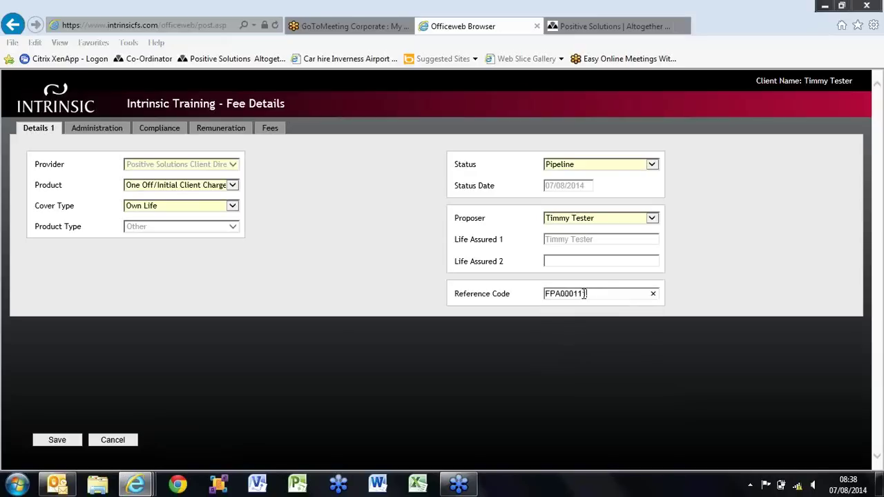
{"action": "type", "text": "1"}
{"action": "type", "text": "1"}
{"action": "key", "text": "BackSpace"}
{"action": "type", "text": "Tester"}
- Review the fee's Administration details, then bring up its Compliance details and Sales Process Type choices
{"action": "left_click", "coordinate": [83, 131]}
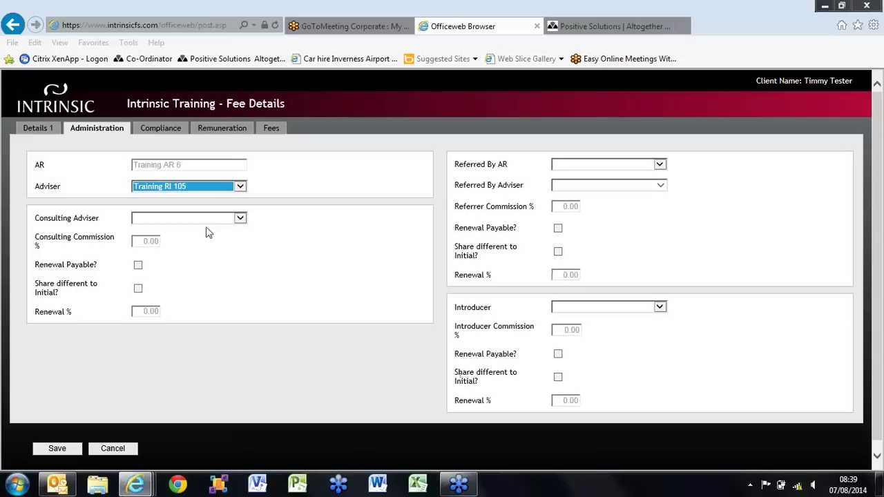
{"action": "left_click", "coordinate": [161, 129]}
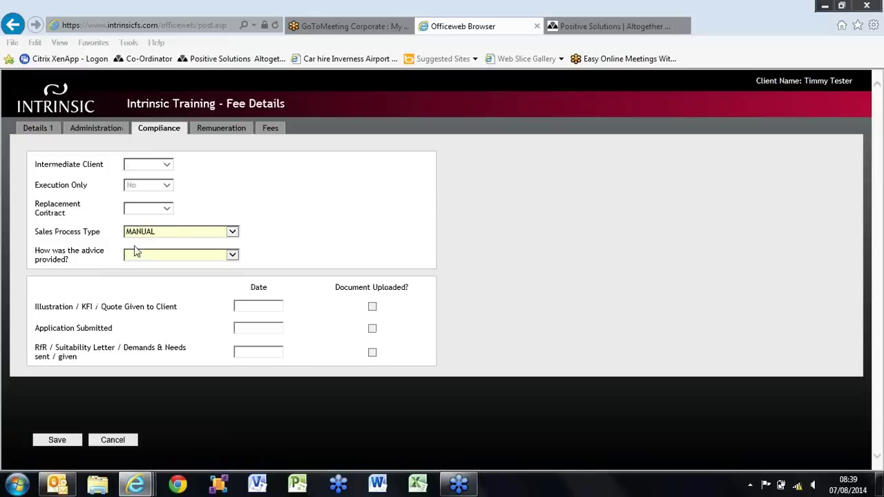
{"action": "left_click", "coordinate": [175, 234]}
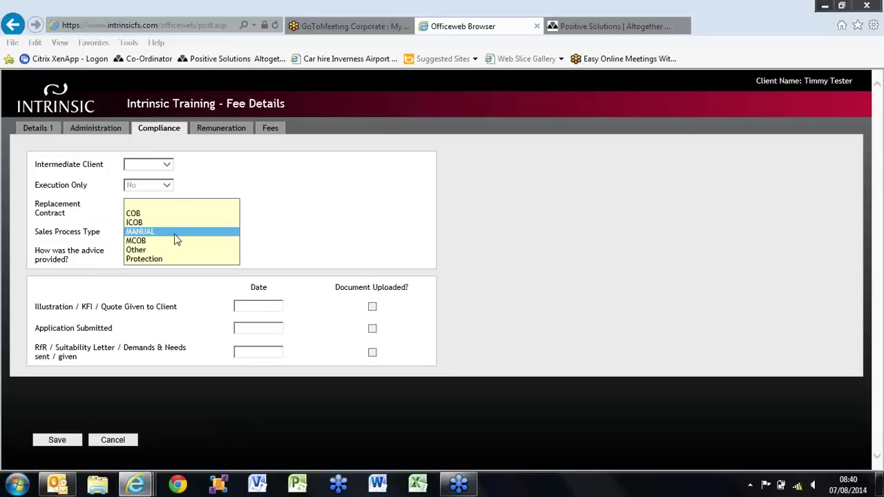
- Keep Sales Process Type MANUAL and record the advice as provided Face-to-Face
{"action": "left_click", "coordinate": [175, 233]}
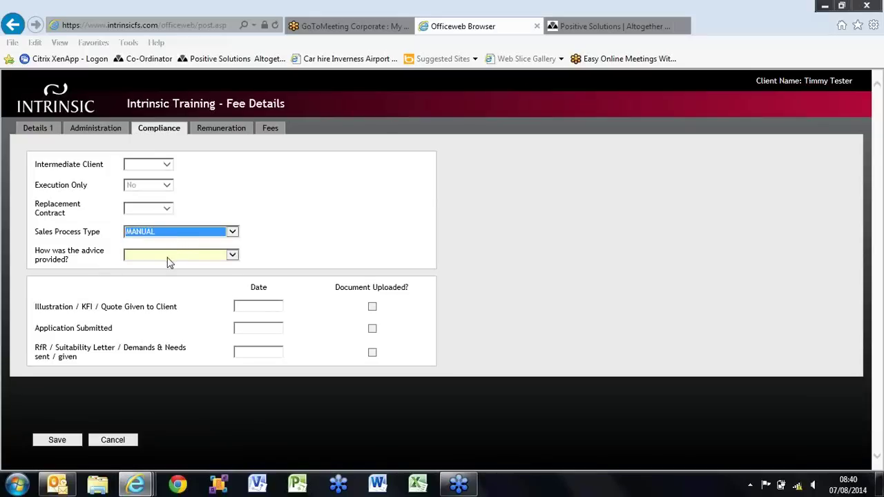
{"action": "left_click", "coordinate": [167, 257]}
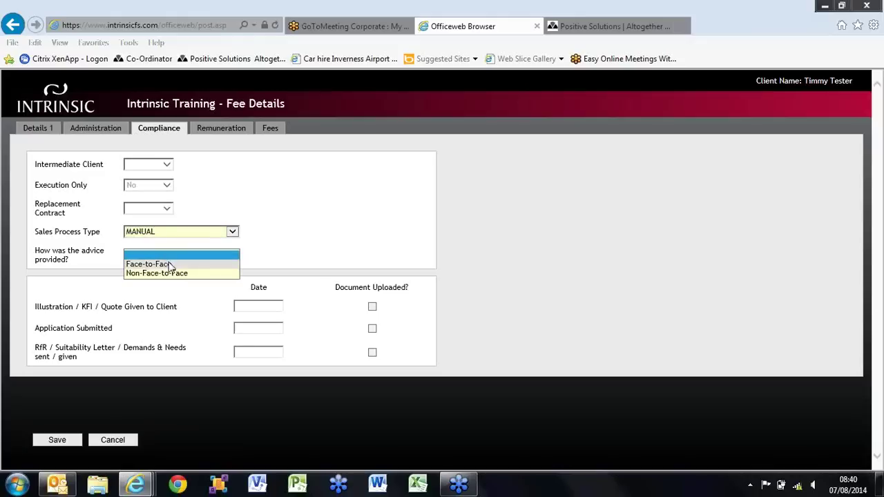
{"action": "left_click", "coordinate": [171, 267]}
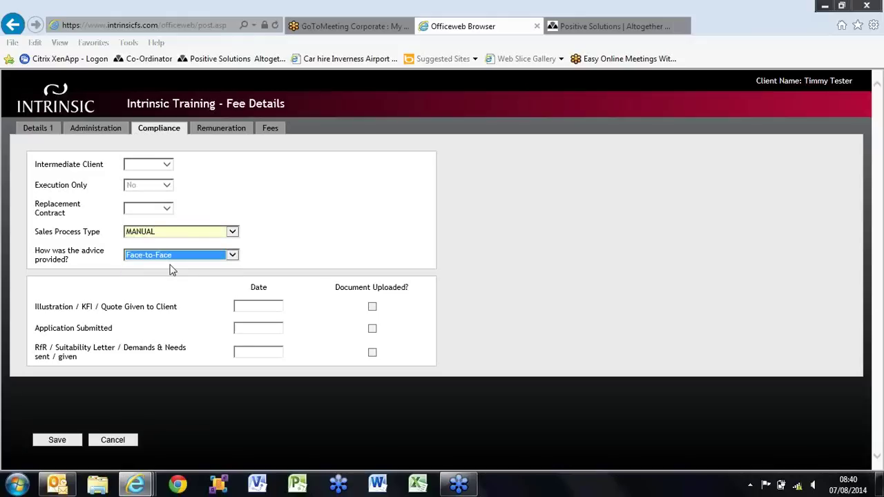
- Set the fee's remuneration basis to Charge, then go to the Fees section
{"action": "left_click", "coordinate": [222, 131]}
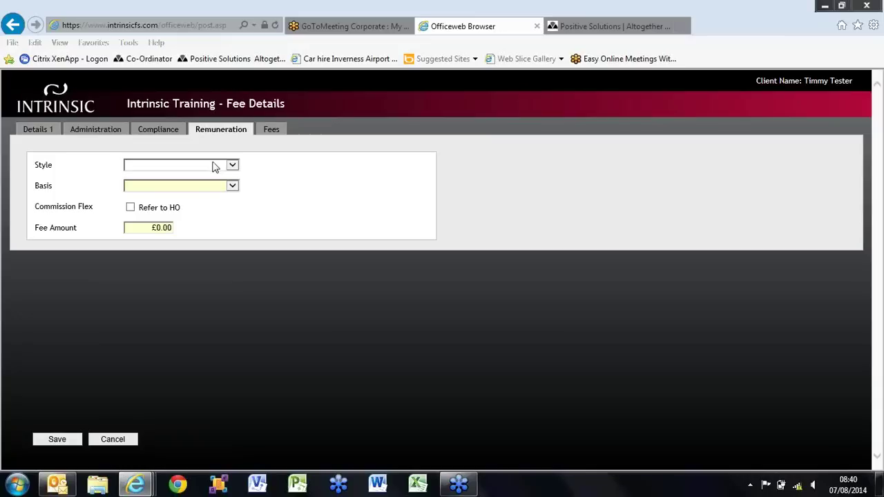
{"action": "left_click", "coordinate": [215, 167]}
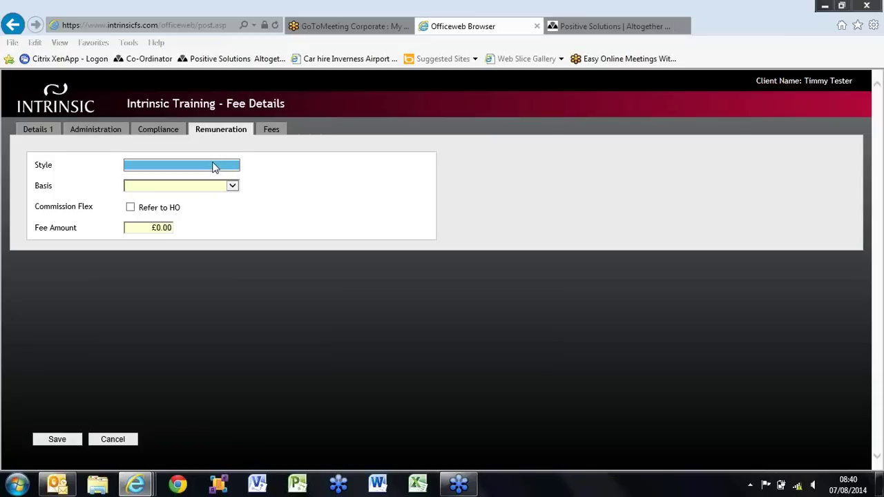
{"action": "left_click", "coordinate": [208, 188]}
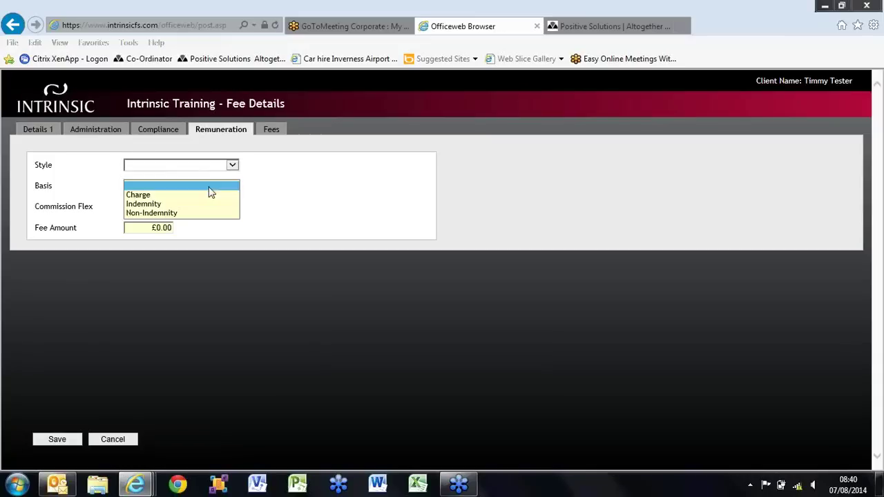
{"action": "left_click", "coordinate": [207, 196]}
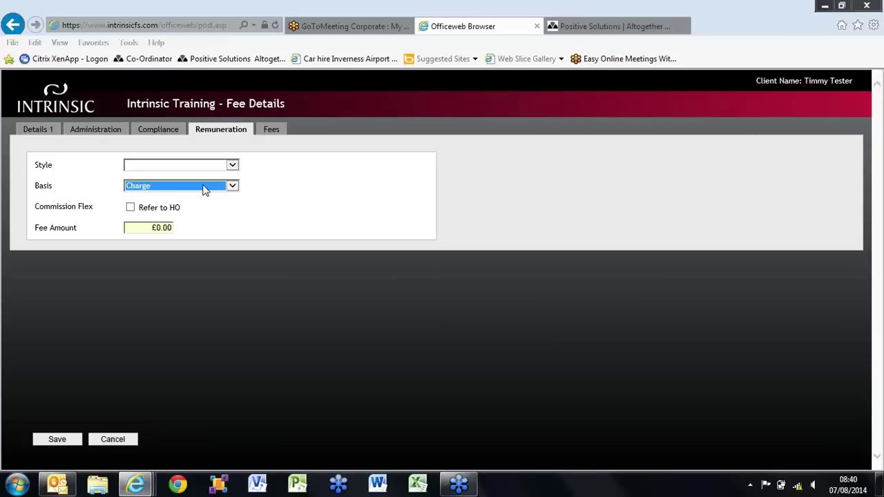
{"action": "left_click", "coordinate": [271, 132]}
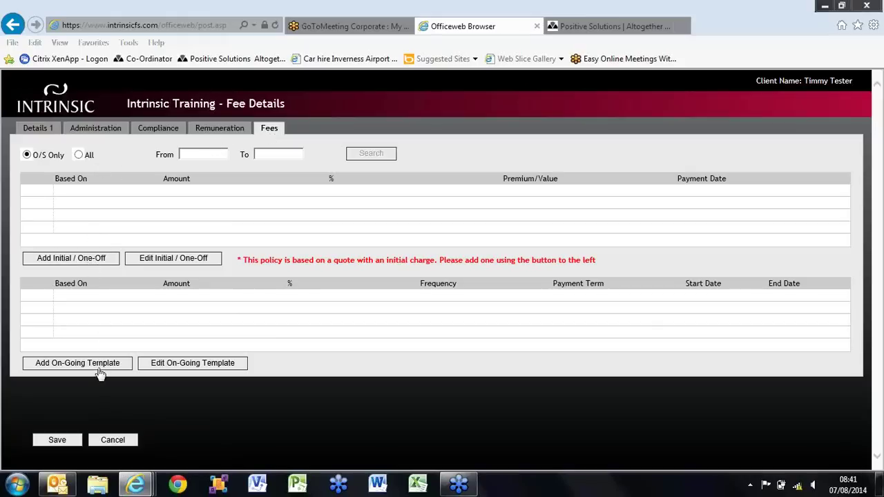
- Add an initial one-off charge, accepting the 'No Fee Amount' warning
{"action": "left_click", "coordinate": [96, 266]}
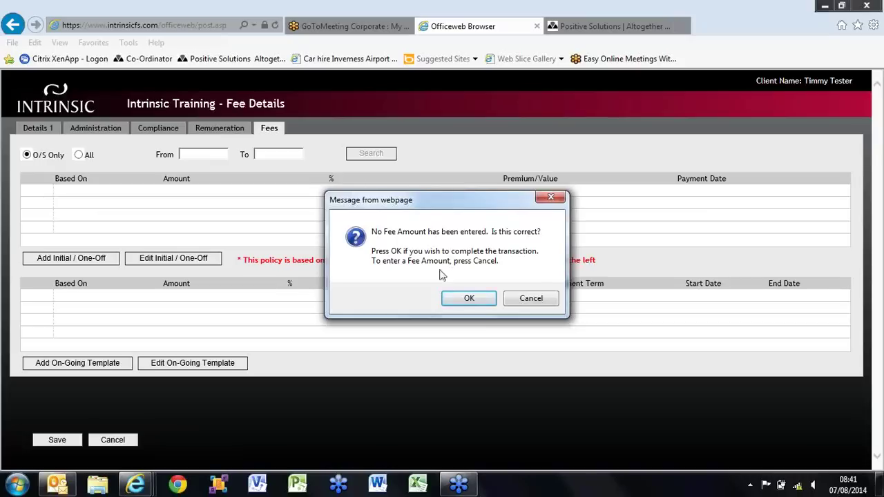
{"action": "left_click", "coordinate": [467, 298]}
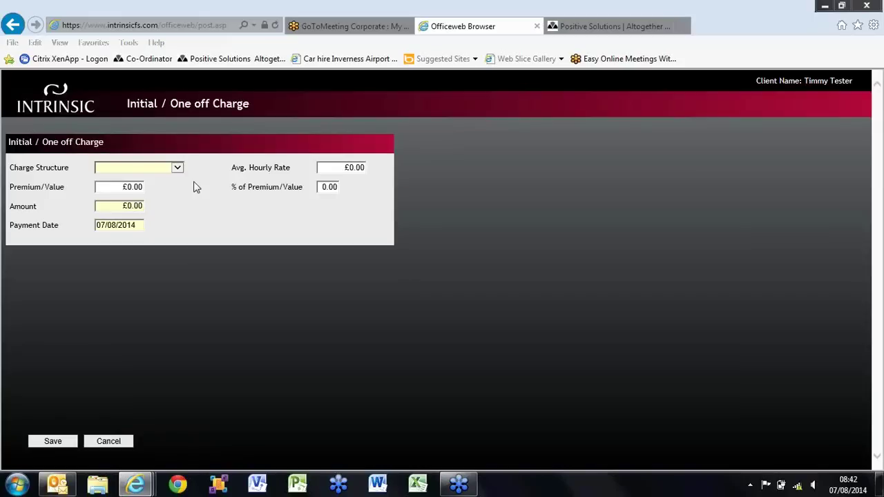
- Set the one-off charge to a Fixed Amount of £250.00, save it, and accept the policy confirmation
{"action": "left_click", "coordinate": [155, 168]}
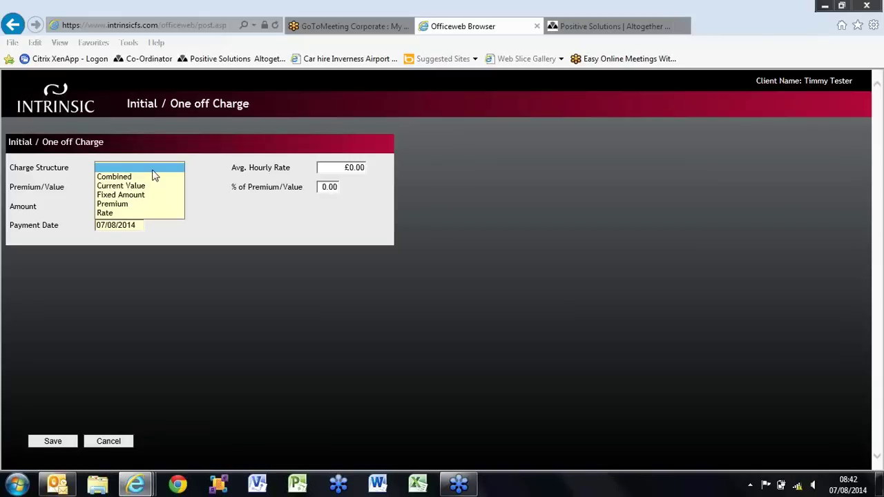
{"action": "left_click", "coordinate": [152, 196]}
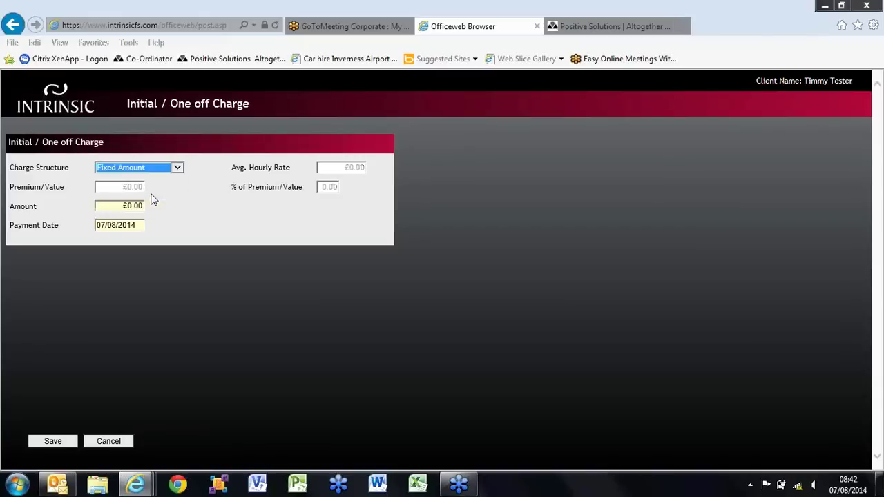
{"action": "left_click", "coordinate": [125, 208]}
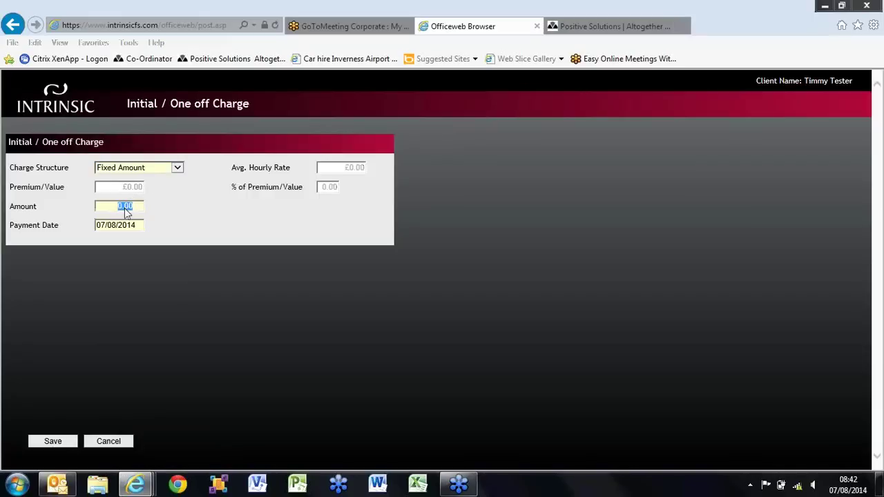
{"action": "type", "text": "250"}
{"action": "left_click", "coordinate": [205, 211]}
{"action": "left_click", "coordinate": [54, 443]}
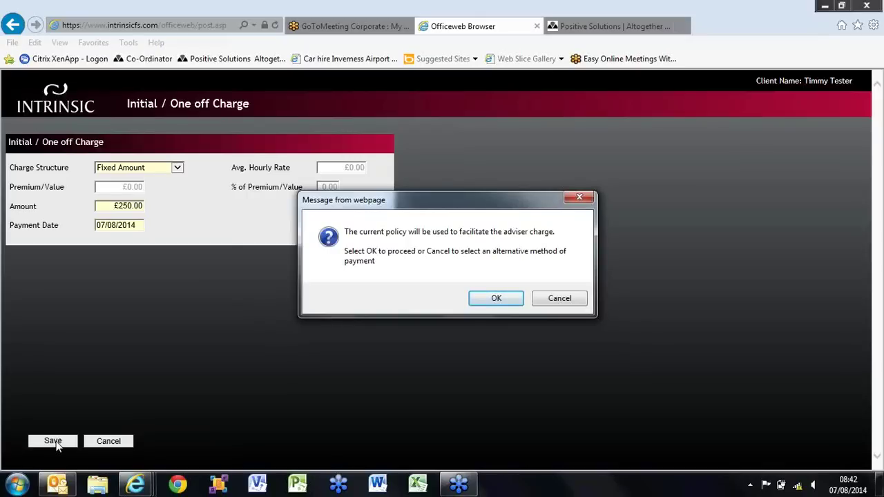
{"action": "left_click", "coordinate": [485, 298]}
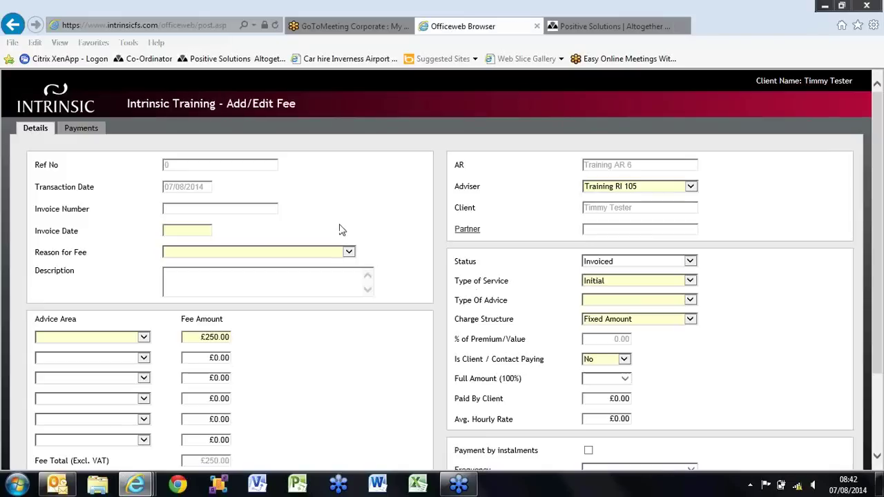
- Enter invoice date 07/08/2014 and the invoice number, with reason Recommendation - Wrapper/Product - Initial
{"action": "left_click", "coordinate": [190, 230]}
{"action": "type", "text": "07"}
{"action": "type", "text": "/08/2014"}
{"action": "type", "text": "FPA"}
{"action": "type", "text": "00011"}
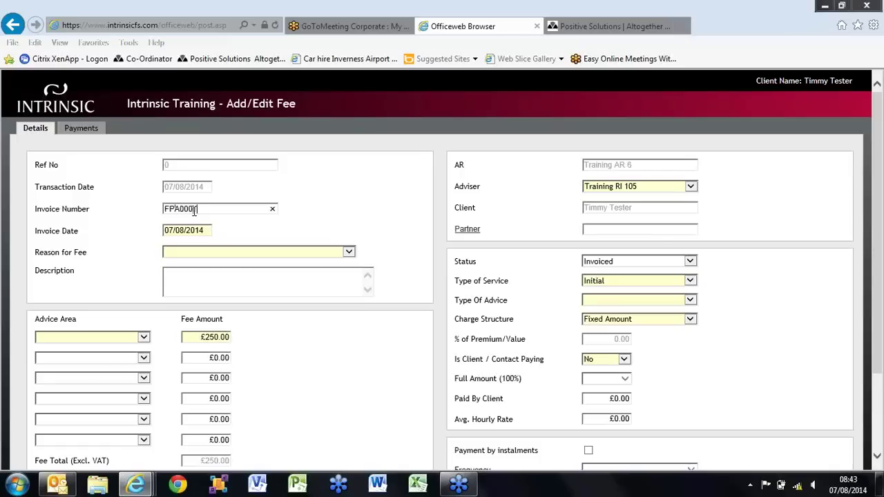
{"action": "type", "text": "Tester"}
{"action": "left_click", "coordinate": [204, 252]}
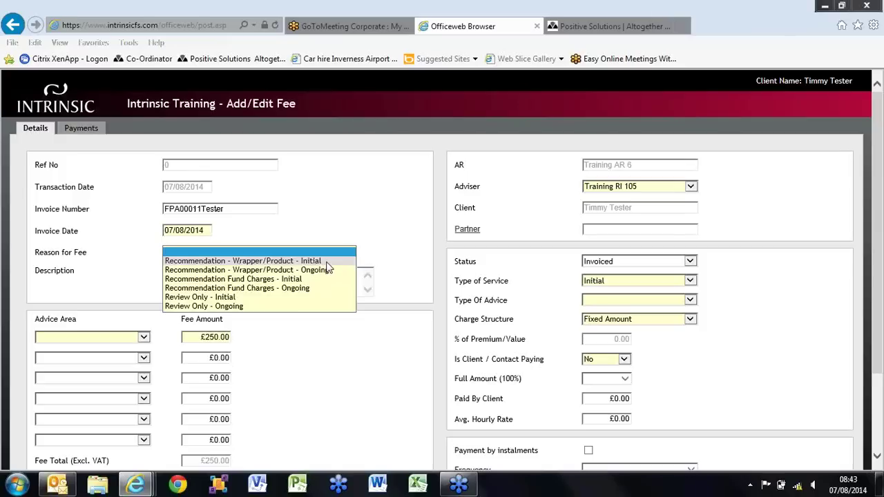
{"action": "left_click", "coordinate": [326, 262]}
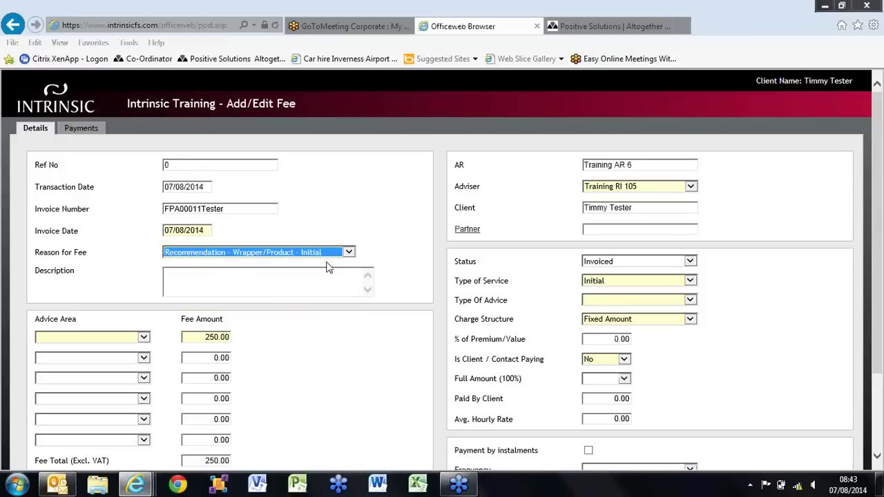
- Assign the fee to the Investment advice area and set VAT to Exempt
{"action": "left_click", "coordinate": [144, 336]}
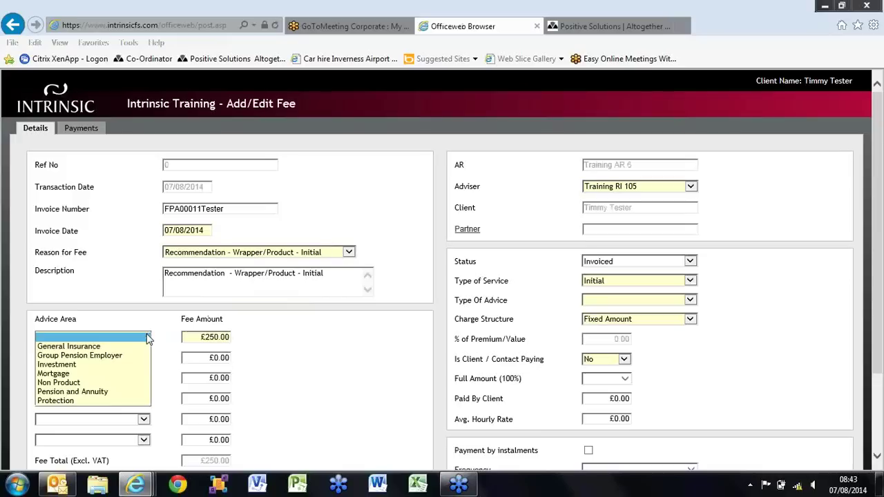
{"action": "left_click", "coordinate": [136, 364]}
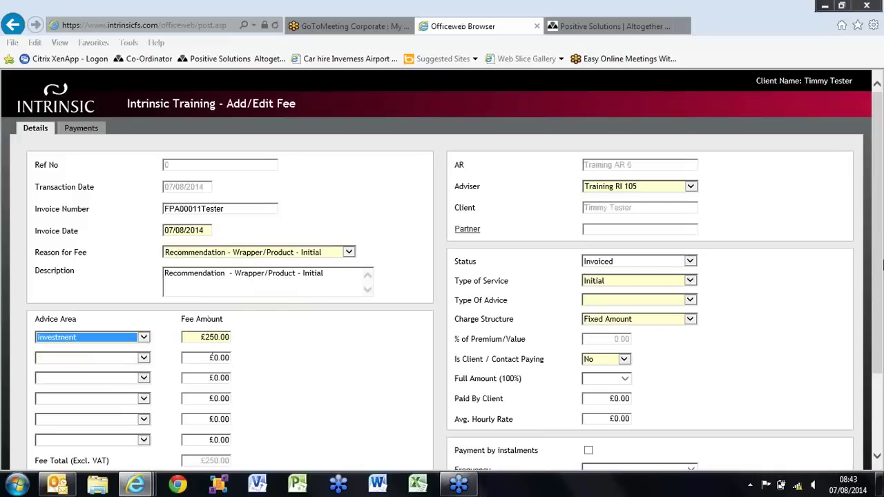
{"action": "left_click_drag", "start_coordinate": [875, 268], "coordinate": [879, 352]}
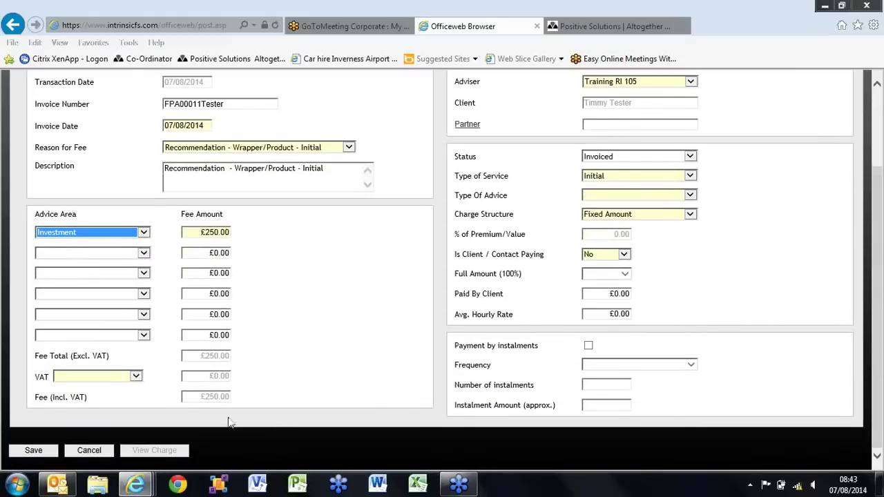
{"action": "left_click", "coordinate": [124, 378]}
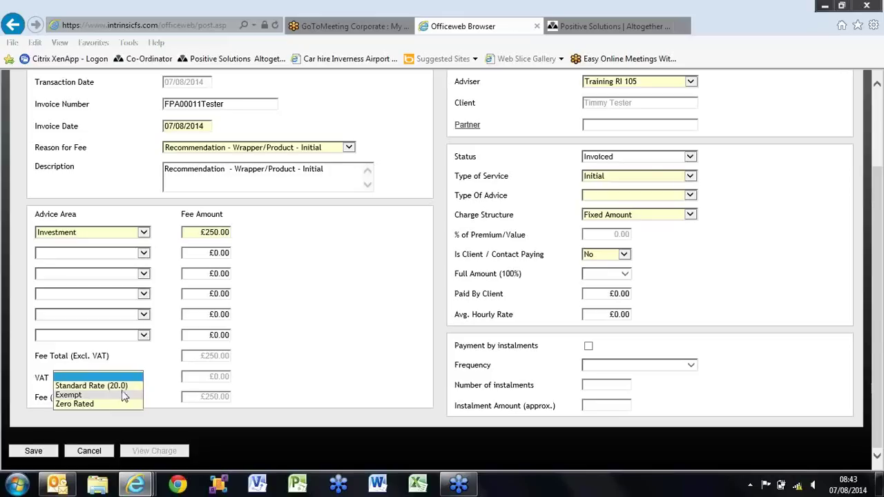
{"action": "left_click", "coordinate": [123, 395]}
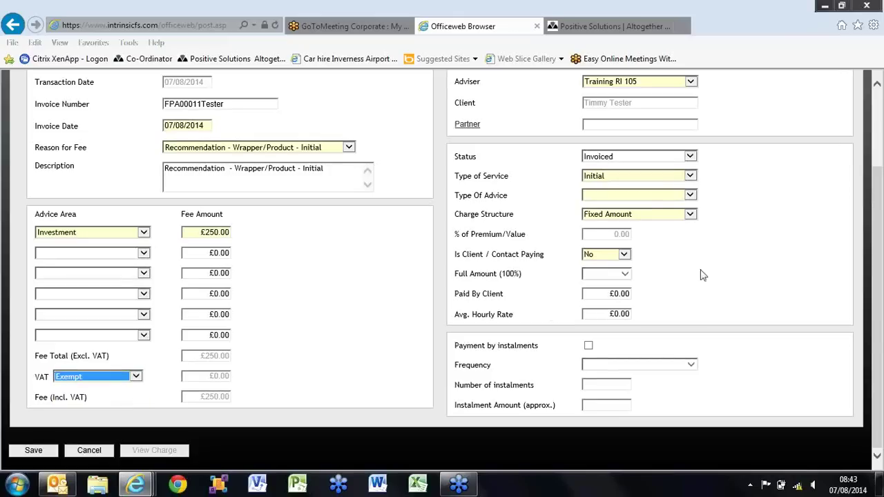
{"action": "scroll", "coordinate": [877, 298], "scroll_direction": "up", "scroll_amount": 3}
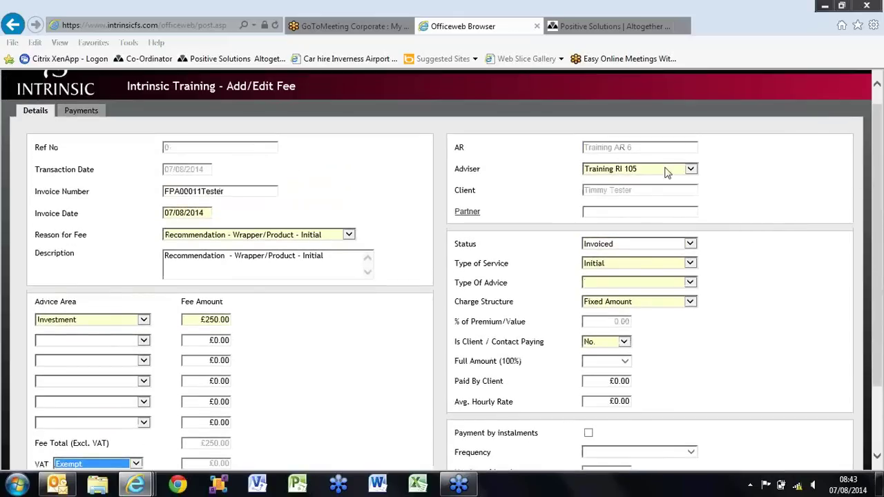
- Keep type of service Initial, set type of advice to Independent, and save the fee
{"action": "left_click", "coordinate": [662, 266]}
{"action": "left_click", "coordinate": [661, 263]}
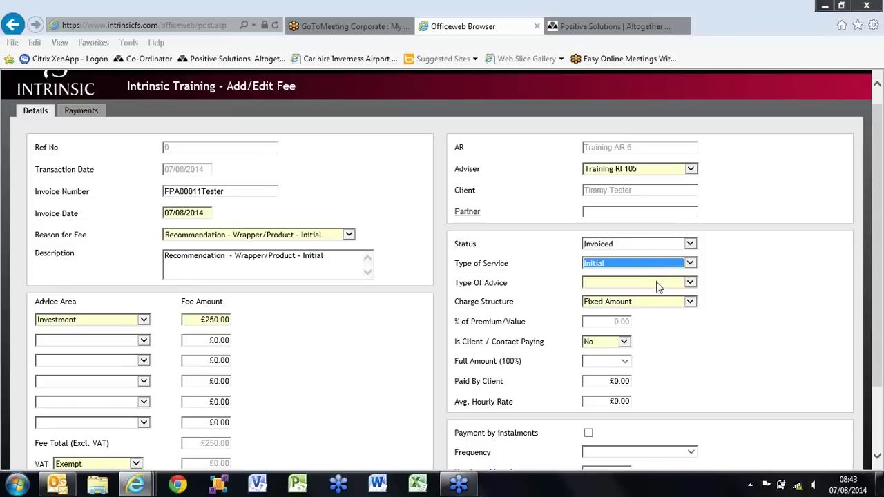
{"action": "left_click", "coordinate": [657, 283]}
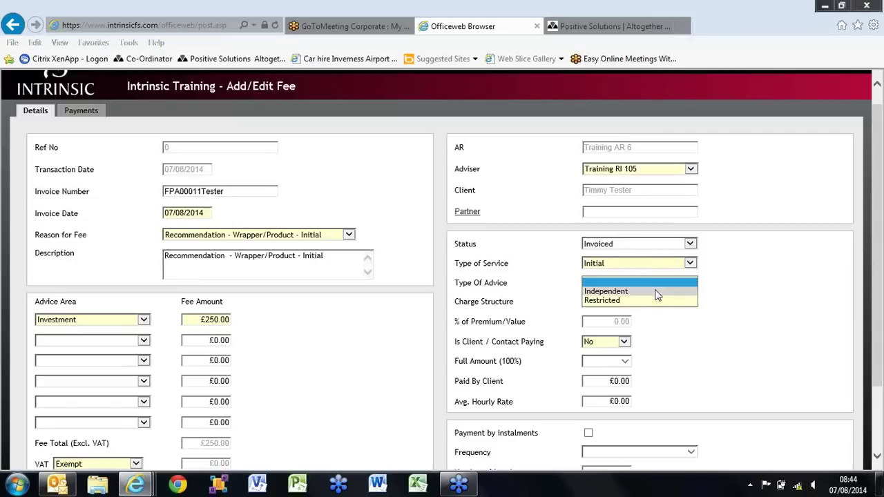
{"action": "left_click", "coordinate": [657, 291]}
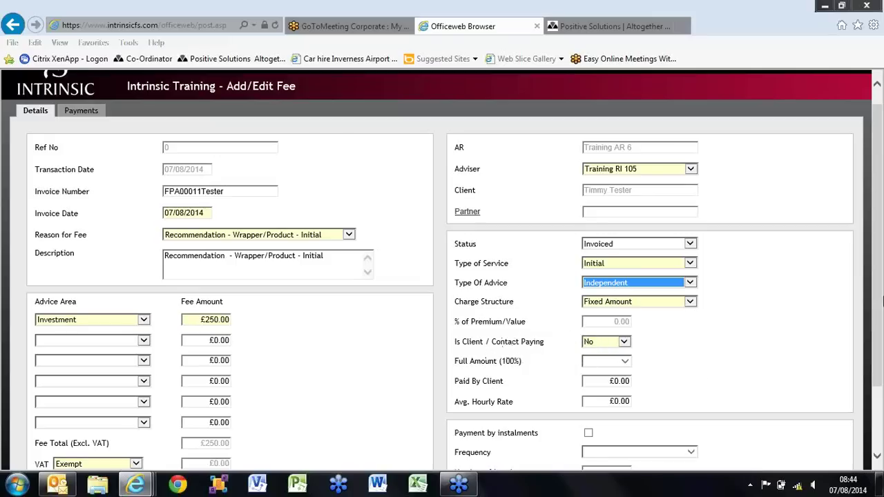
{"action": "left_click_drag", "start_coordinate": [878, 303], "coordinate": [881, 398]}
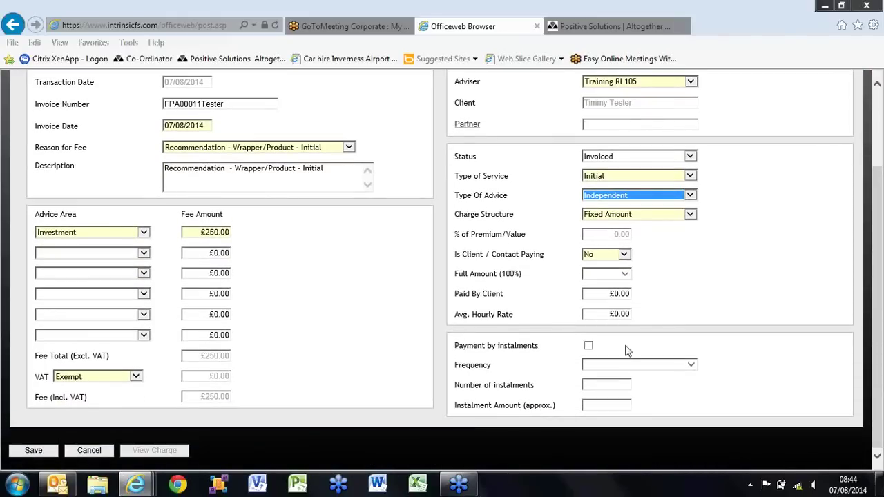
{"action": "left_click", "coordinate": [34, 450]}
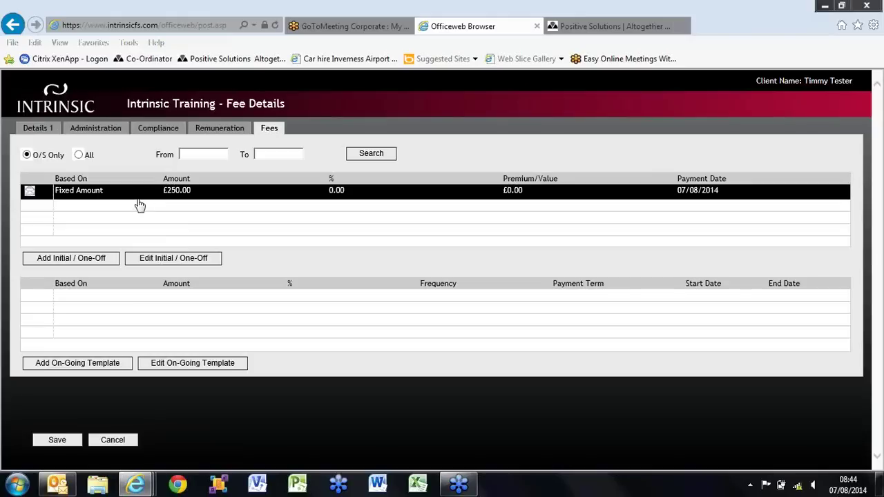
{"action": "left_click", "coordinate": [109, 370]}
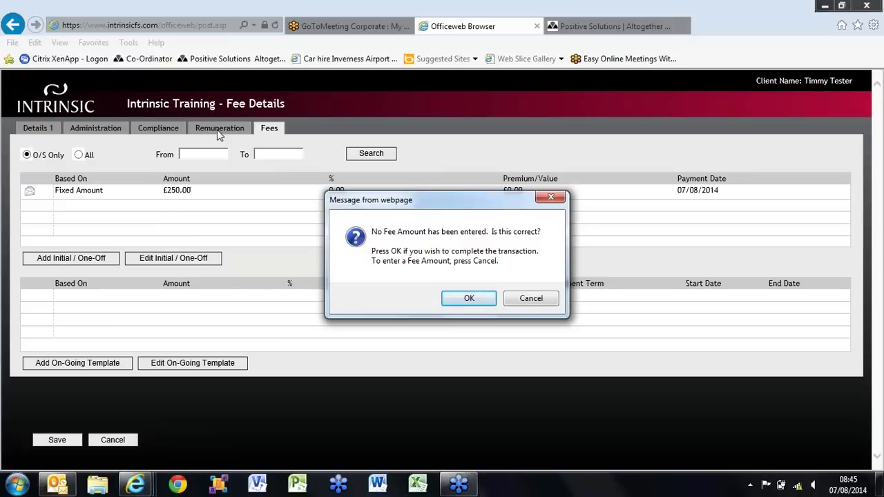
- Continue without a fee amount, then give the on-going charge reason Recommendation - Wrapper/Product - Ongoing and Independent advice
{"action": "left_click", "coordinate": [464, 304]}
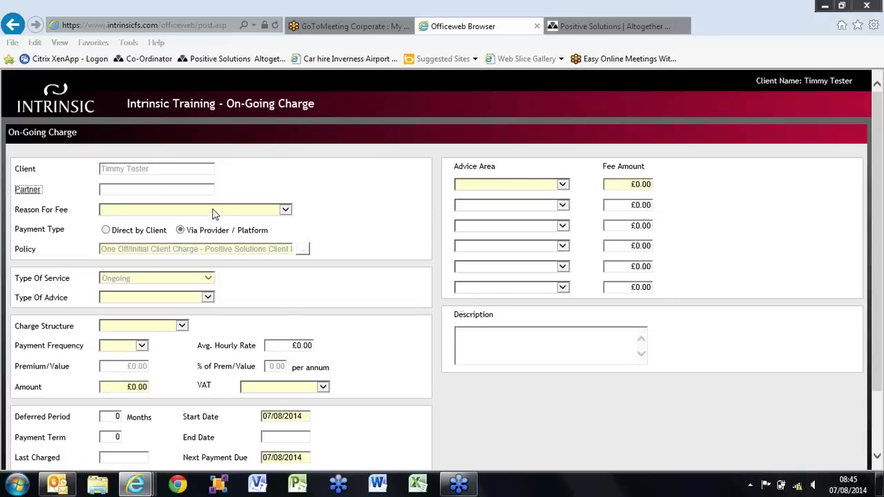
{"action": "left_click", "coordinate": [214, 210]}
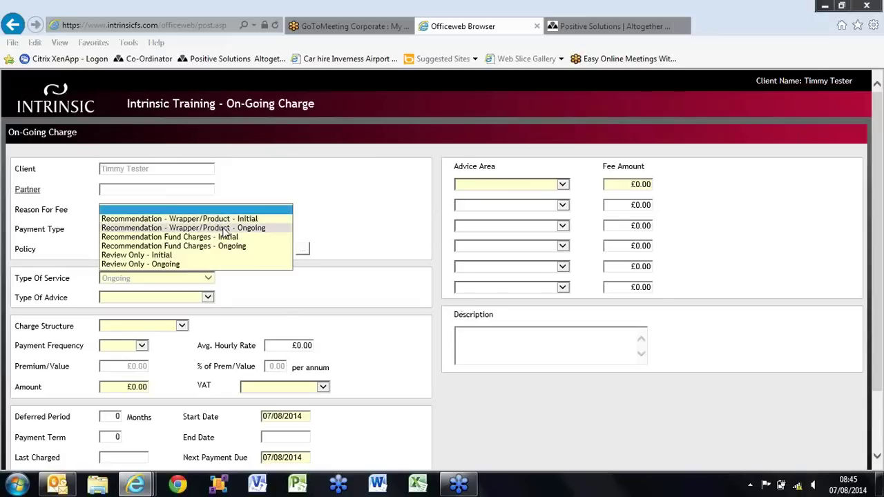
{"action": "left_click", "coordinate": [223, 228]}
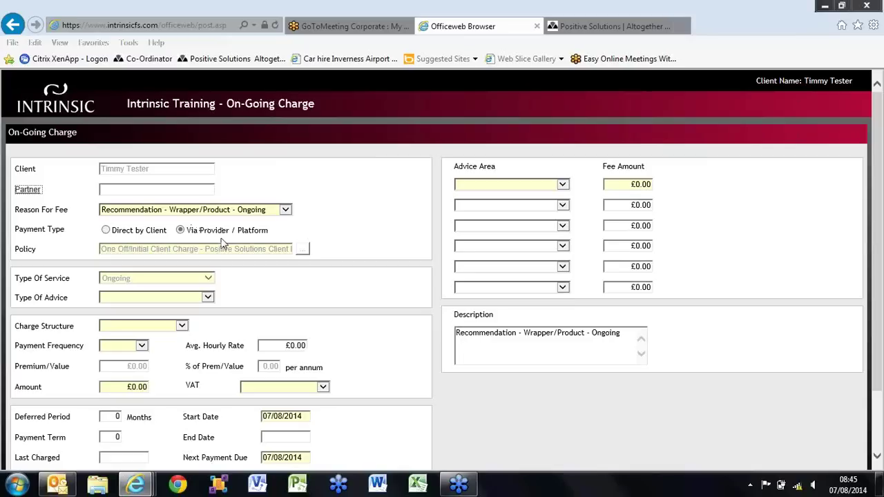
{"action": "left_click", "coordinate": [133, 299]}
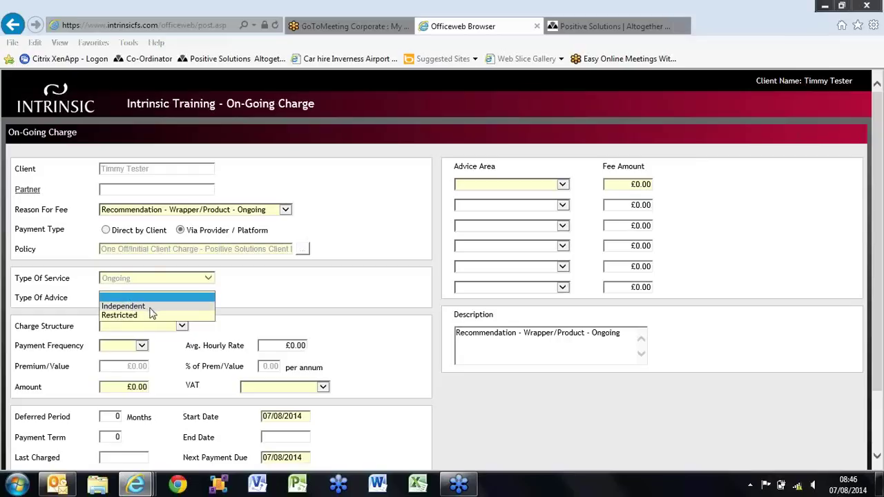
{"action": "left_click", "coordinate": [151, 308]}
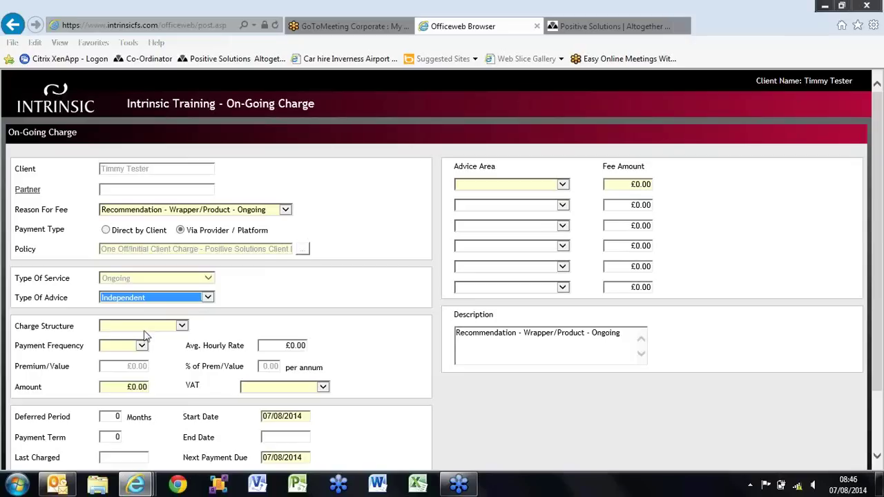
- Base the on-going charge on Current Value with Monthly payment frequency
{"action": "left_click", "coordinate": [145, 326]}
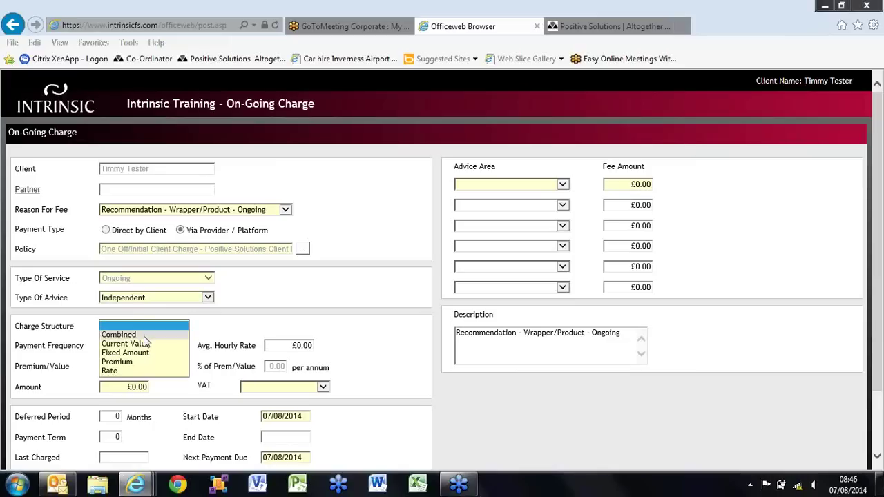
{"action": "left_click", "coordinate": [143, 344]}
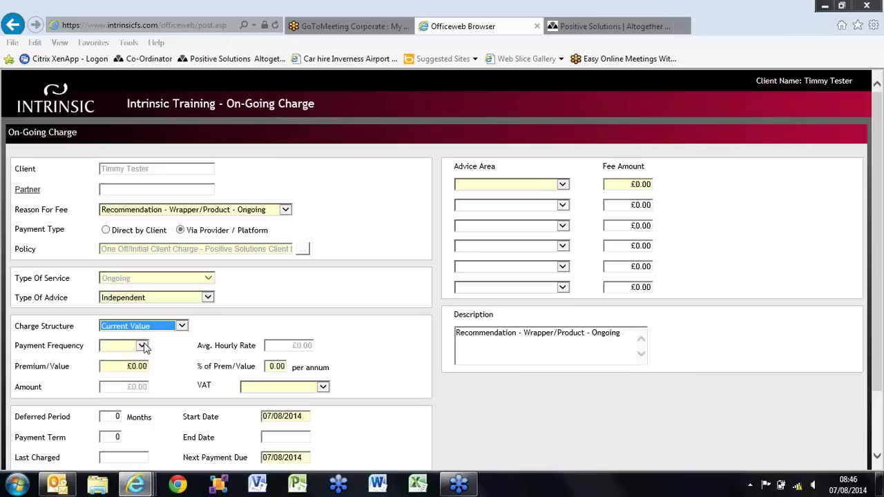
{"action": "left_click", "coordinate": [143, 346]}
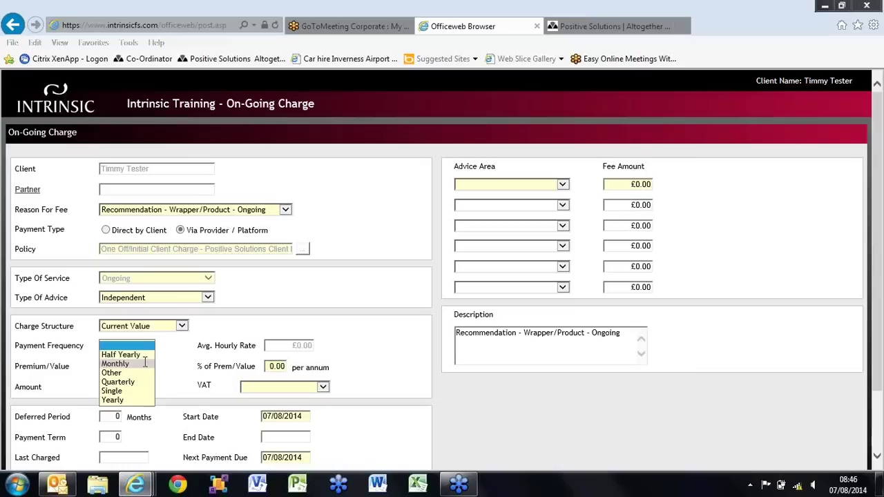
{"action": "left_click", "coordinate": [144, 365]}
- Enter a £10,000.00 premium/value at 1.00% per annum, giving £8.33 per payment
{"action": "left_click", "coordinate": [142, 368]}
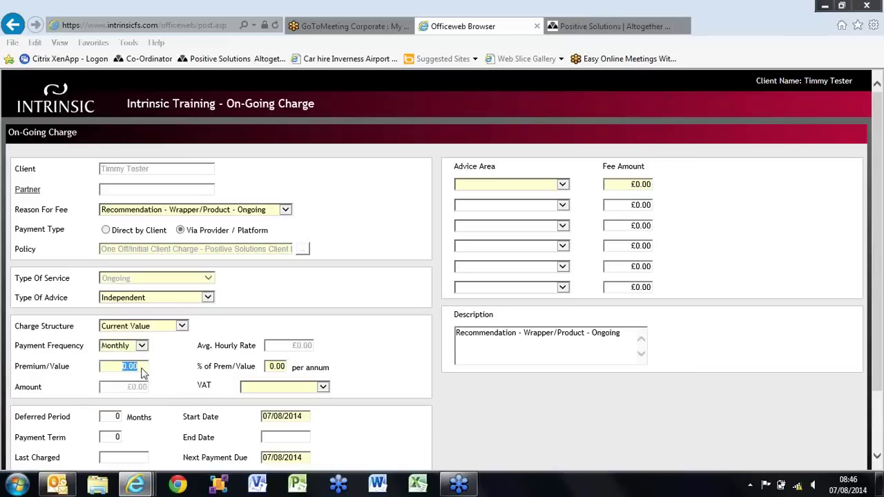
{"action": "type", "text": "100"}
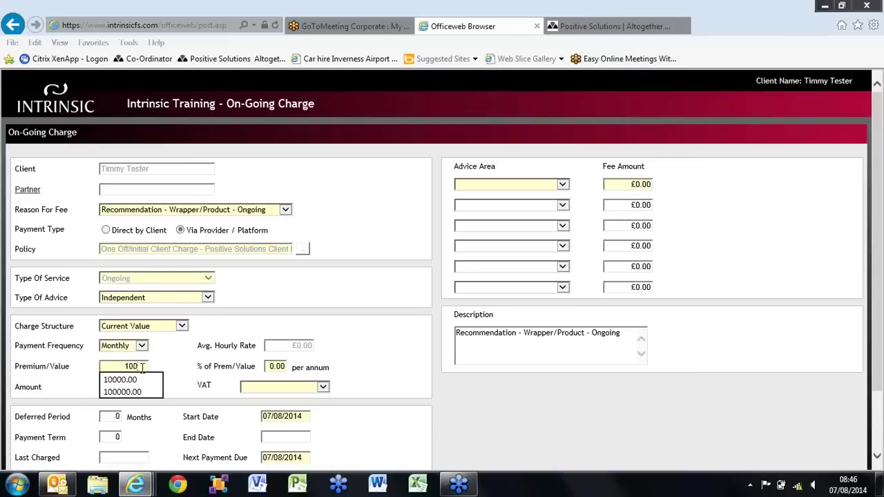
{"action": "type", "text": "00"}
{"action": "left_click", "coordinate": [142, 367]}
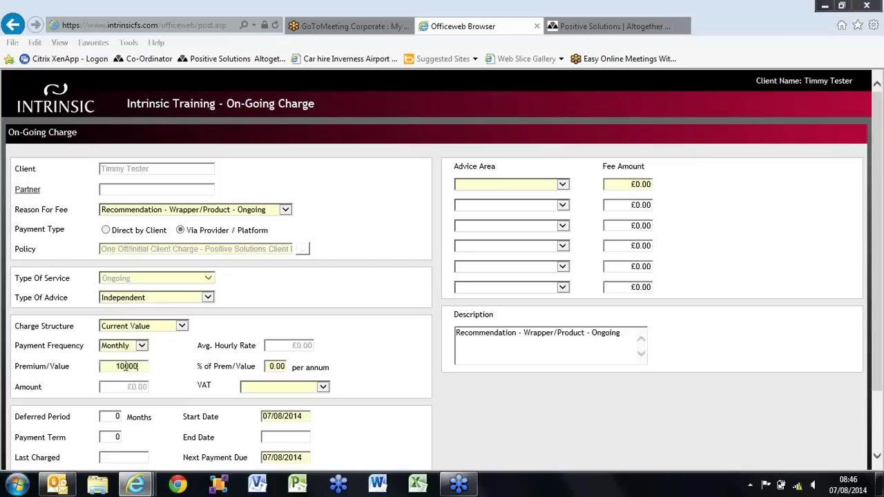
{"action": "left_click", "coordinate": [280, 367]}
{"action": "type", "text": "1"}
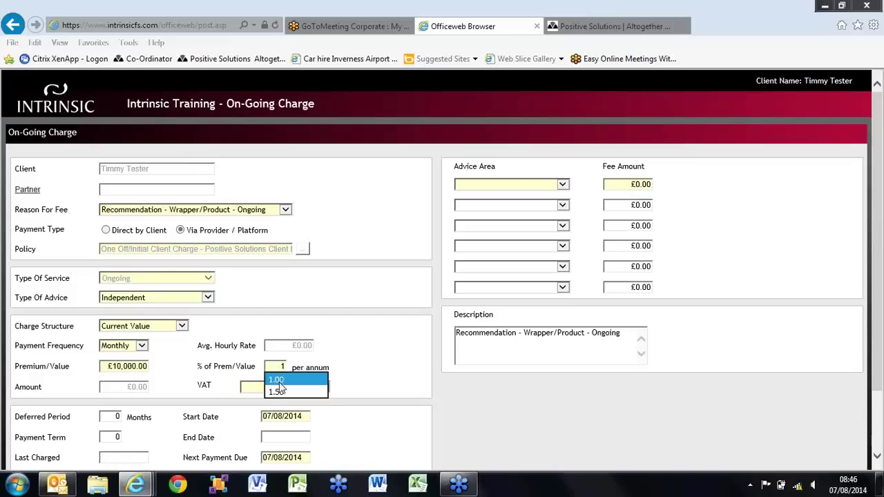
{"action": "left_click", "coordinate": [279, 381]}
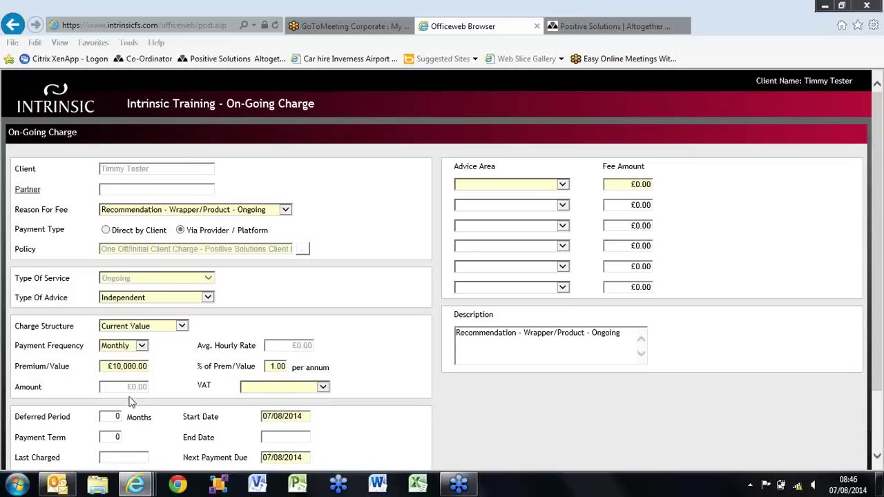
{"action": "left_click", "coordinate": [255, 388]}
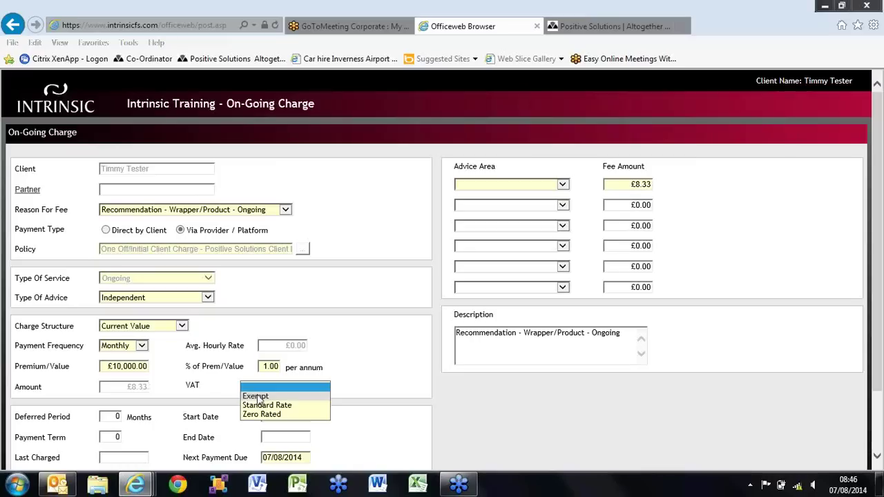
- Make the on-going charge VAT Exempt and put its £8.33 under the Investment advice area
{"action": "left_click", "coordinate": [257, 397]}
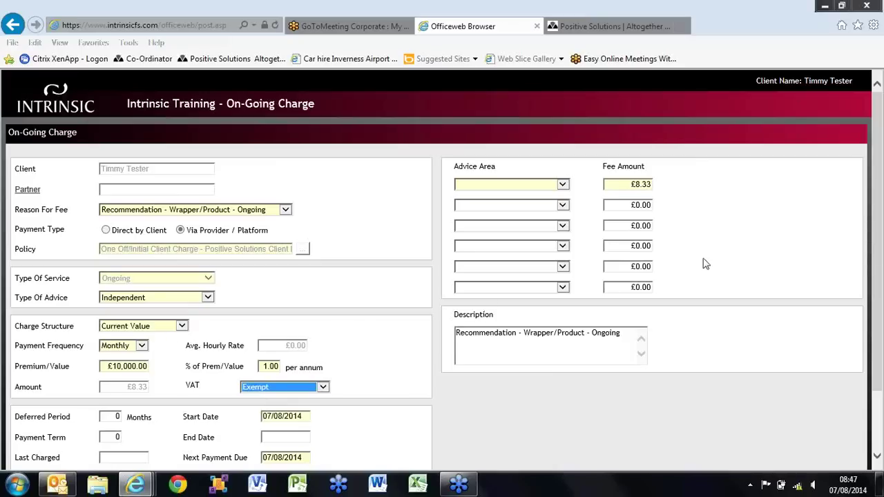
{"action": "scroll", "coordinate": [874, 254], "scroll_direction": "down", "scroll_amount": 2}
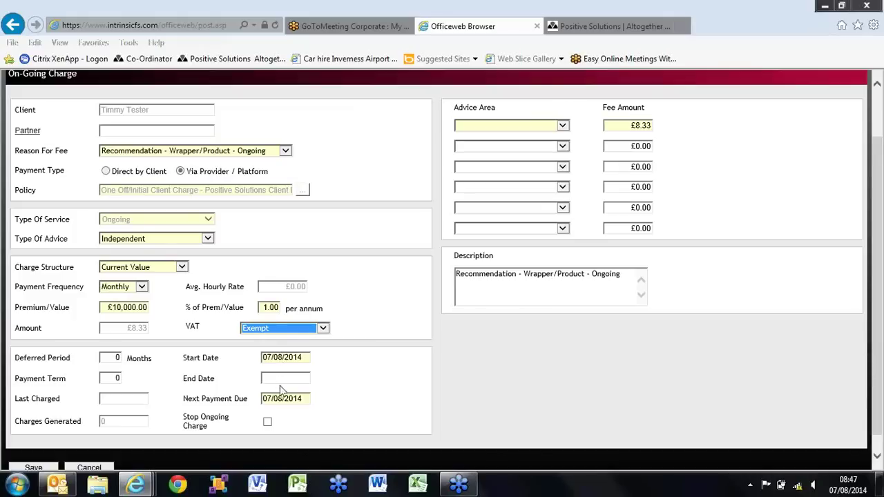
{"action": "left_click_drag", "start_coordinate": [880, 256], "coordinate": [870, 235]}
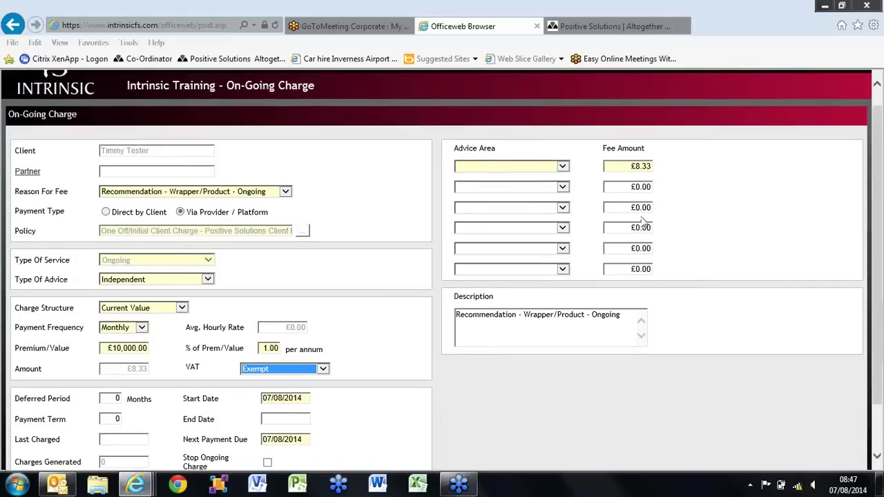
{"action": "left_click", "coordinate": [475, 166]}
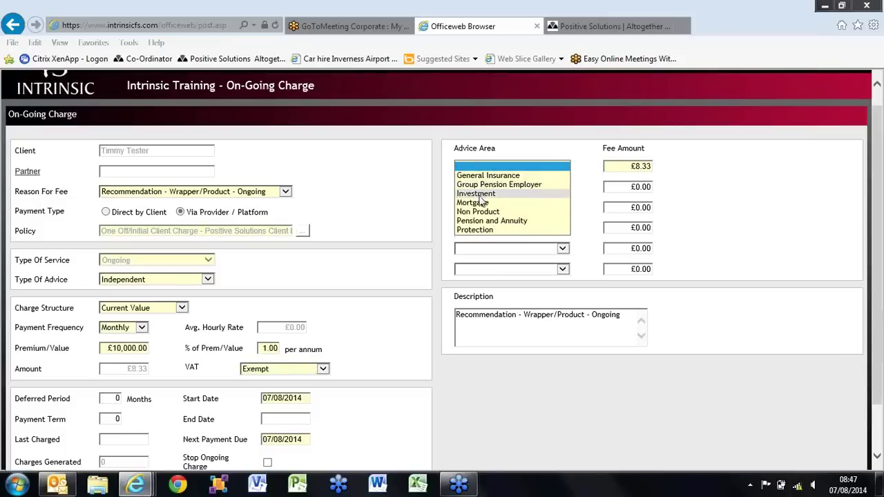
{"action": "key", "text": "Escape"}
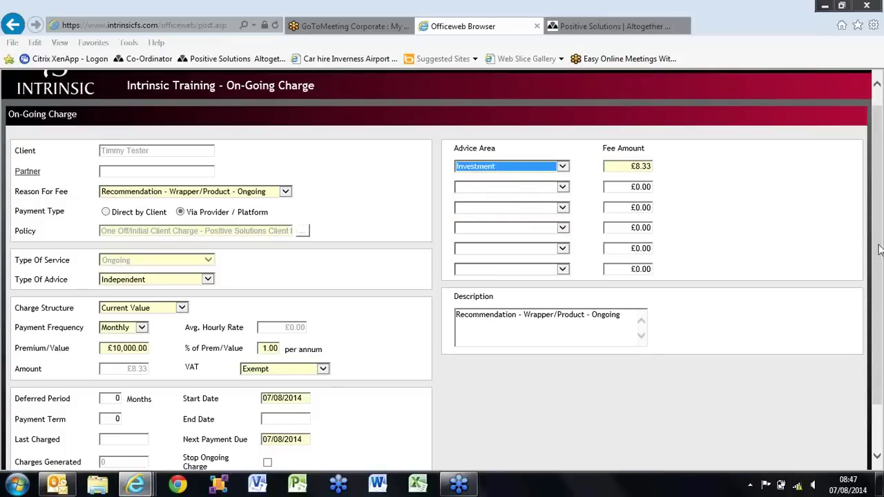
{"action": "left_click_drag", "start_coordinate": [878, 251], "coordinate": [879, 296]}
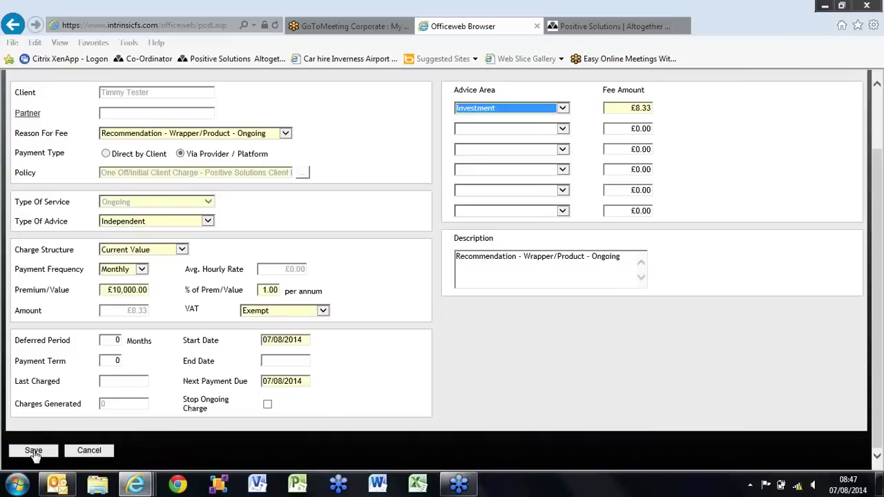
- Save the on-going charge, select the Current Value and Fixed Amount fee rows, and save the fee details
{"action": "left_click", "coordinate": [33, 451]}
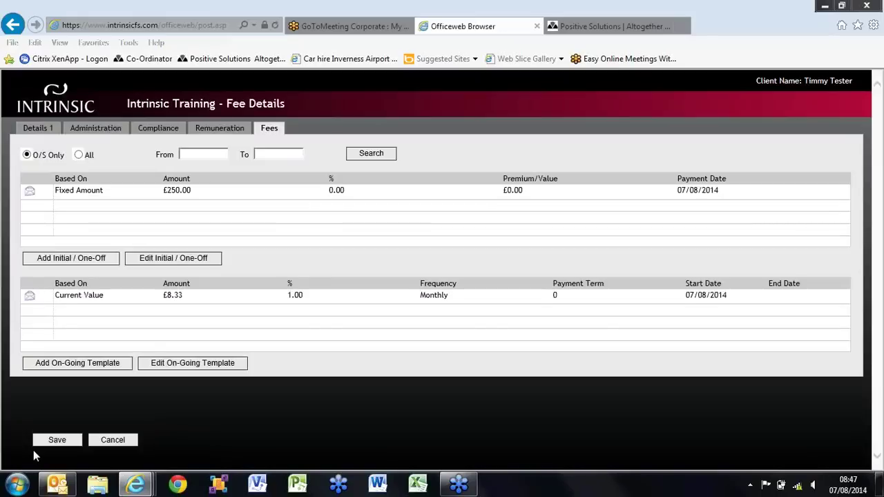
{"action": "left_click", "coordinate": [93, 301]}
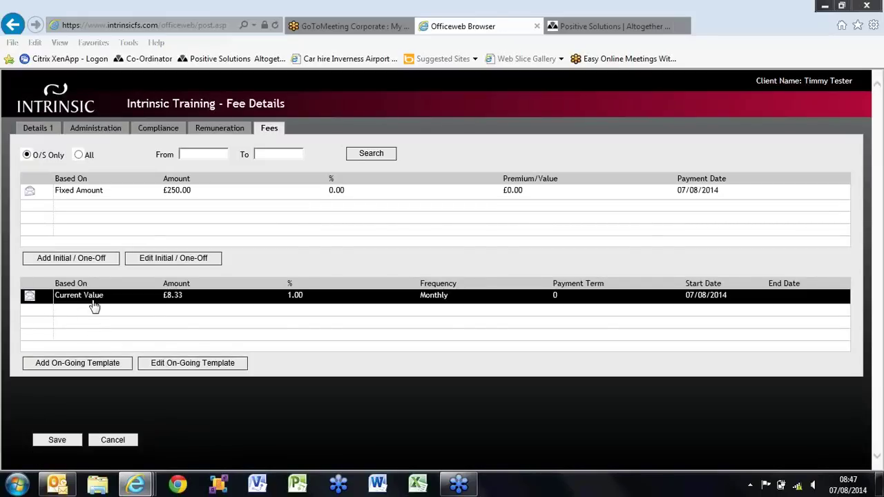
{"action": "left_click", "coordinate": [102, 193]}
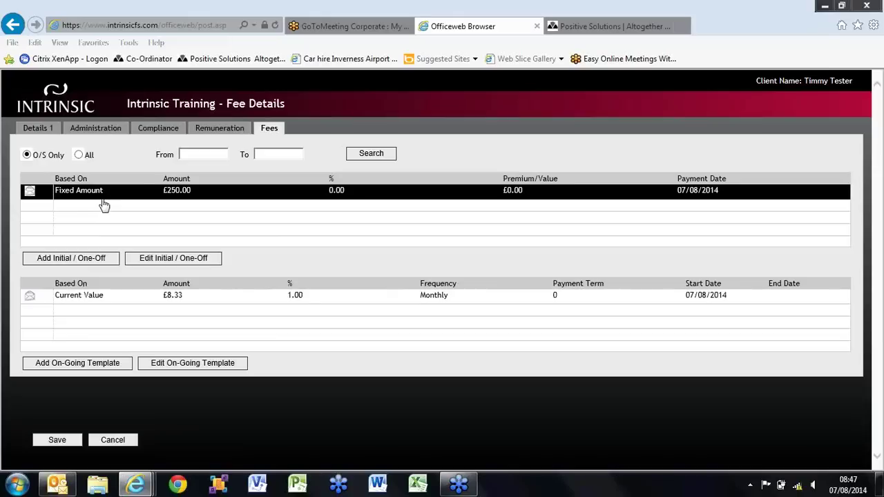
{"action": "left_click", "coordinate": [58, 442]}
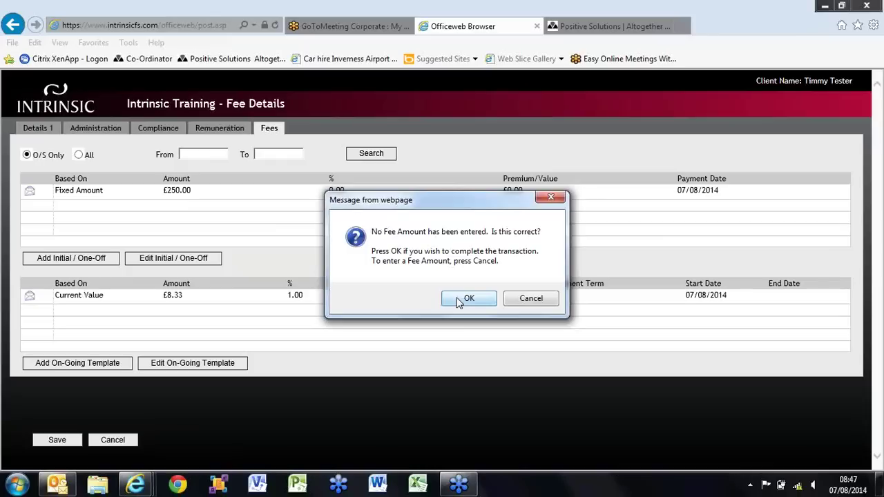
- Confirm saving the fees without an amount, scroll the policy list, and switch to the Positive Solutions extranet
{"action": "left_click", "coordinate": [468, 298]}
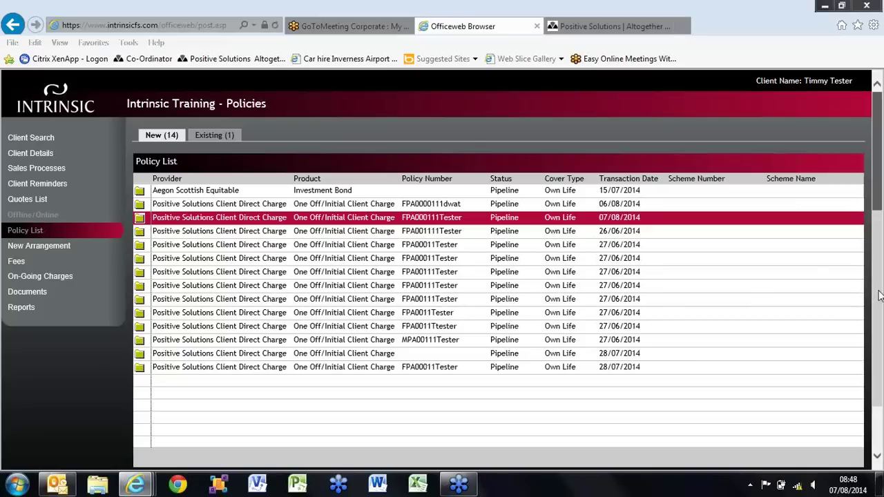
{"action": "left_click_drag", "start_coordinate": [880, 296], "coordinate": [876, 350]}
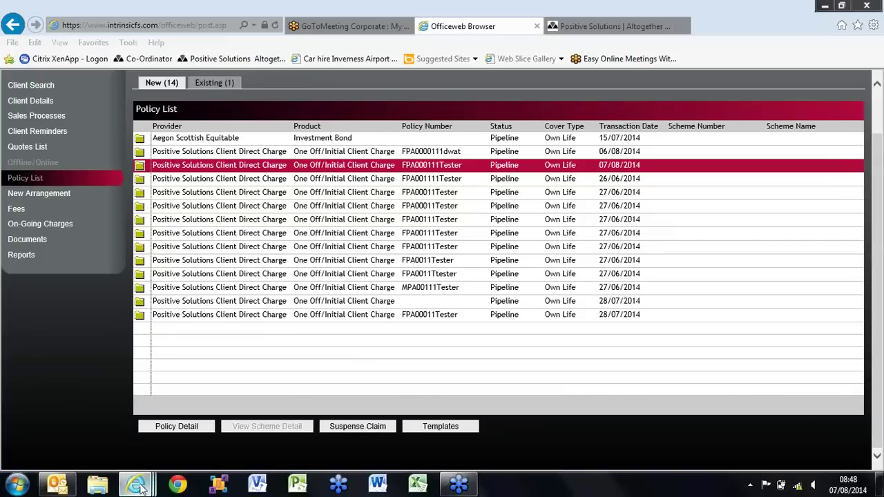
{"action": "mouse_move", "coordinate": [138, 485]}
{"action": "left_click", "coordinate": [362, 427]}
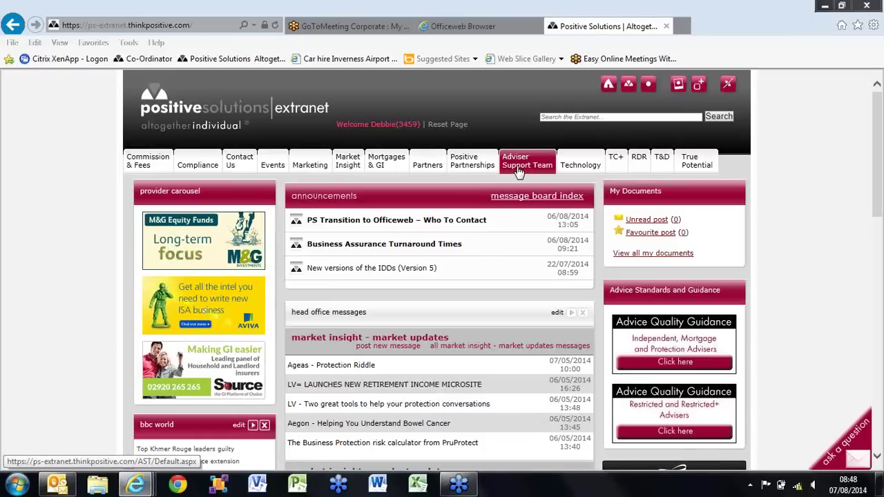
- Go to Adviser Support Team, then Workbench Sales Support, and scroll to the Remuneration Fee Invoice Template link
{"action": "left_click", "coordinate": [518, 172]}
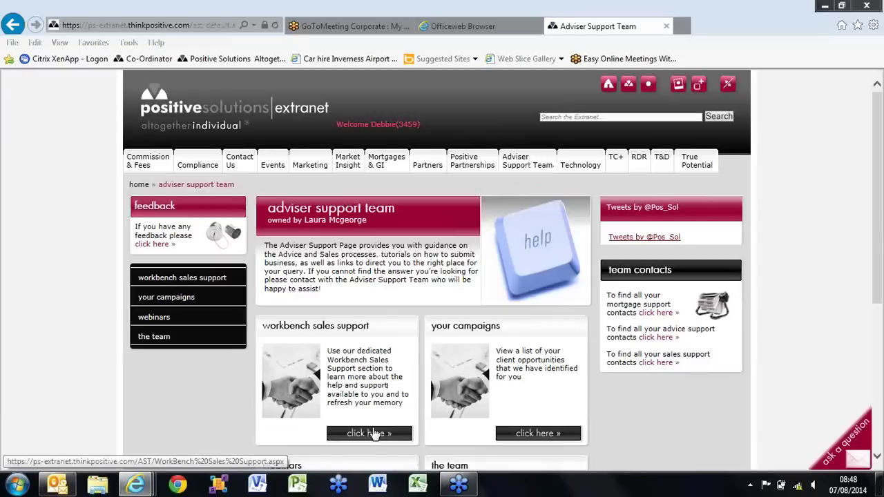
{"action": "left_click", "coordinate": [373, 433]}
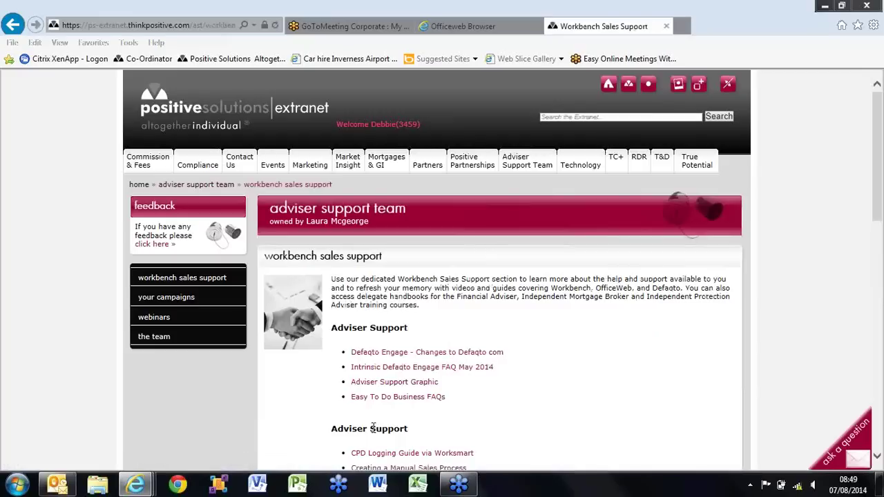
{"action": "left_click_drag", "start_coordinate": [879, 199], "coordinate": [877, 358]}
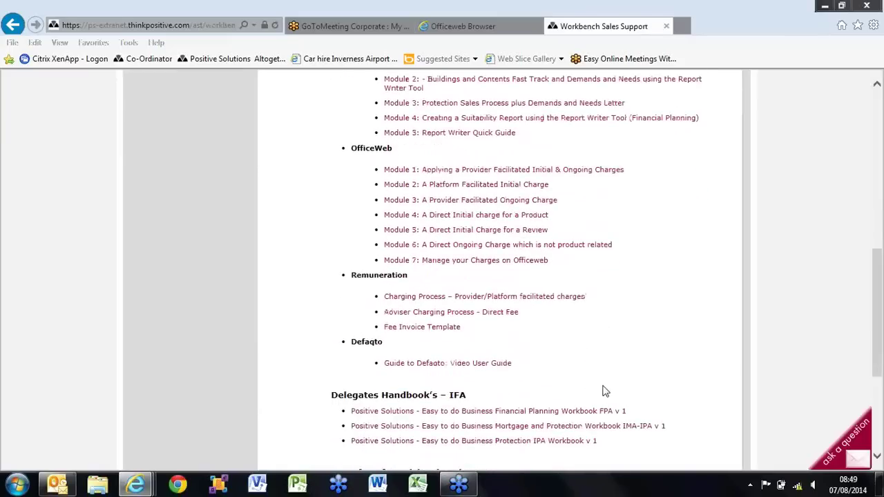
- Download client invoice template.xls from the Fee Invoice Template link, retrying until it opens in Excel
{"action": "left_click", "coordinate": [445, 333]}
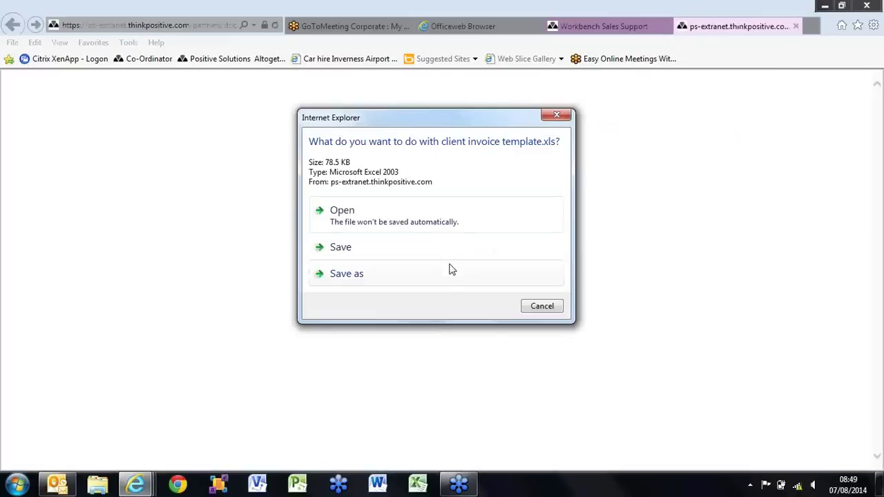
{"action": "left_click", "coordinate": [424, 213]}
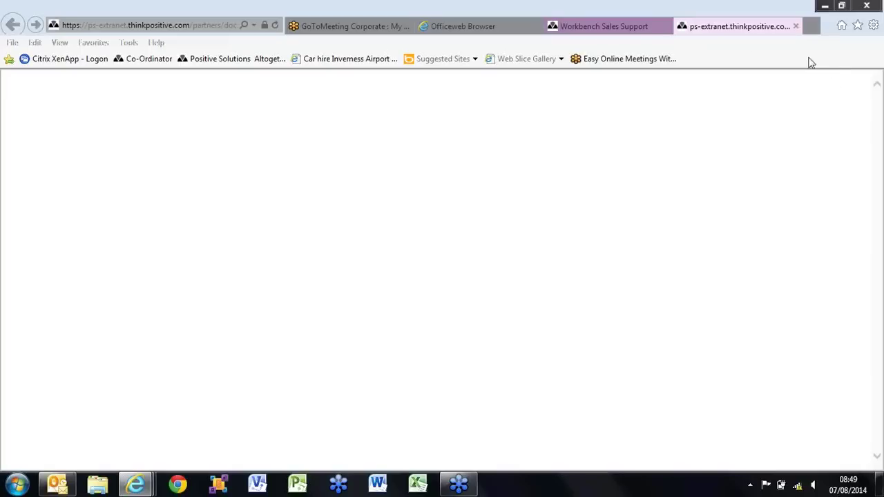
{"action": "left_click", "coordinate": [636, 31]}
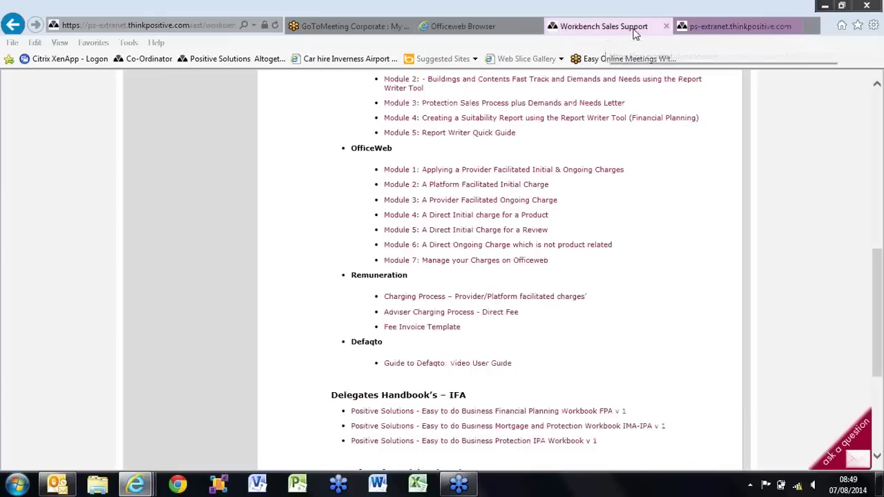
{"action": "left_click", "coordinate": [448, 332]}
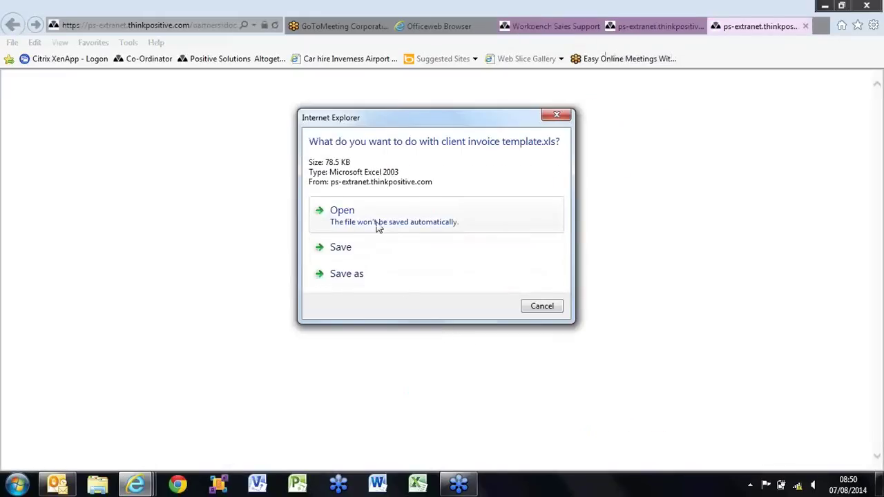
{"action": "left_click", "coordinate": [378, 228]}
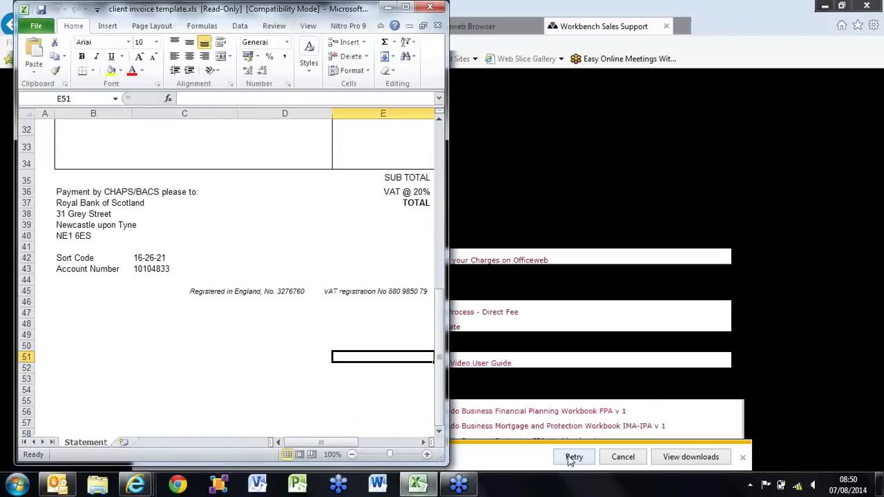
- Maximize the Excel window and select the client address box B11:C17
{"action": "left_click", "coordinate": [406, 6]}
{"action": "left_click_drag", "start_coordinate": [874, 297], "coordinate": [837, 142]}
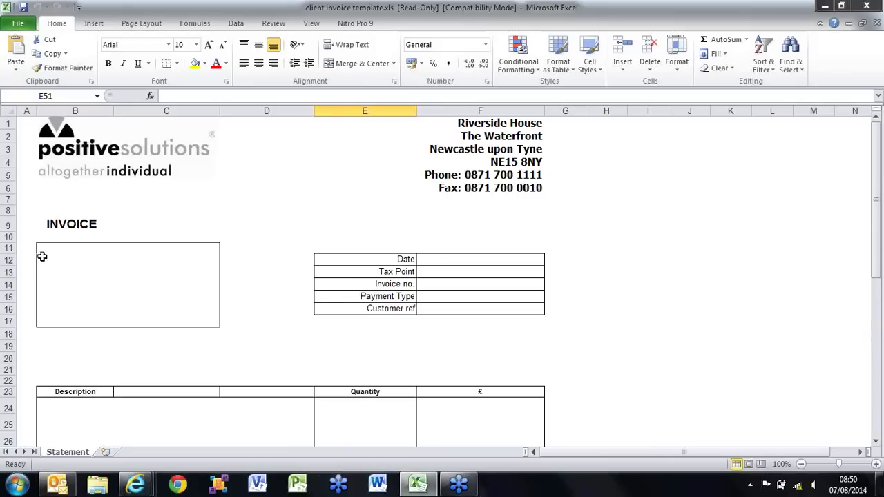
{"action": "left_click_drag", "start_coordinate": [49, 253], "coordinate": [146, 323]}
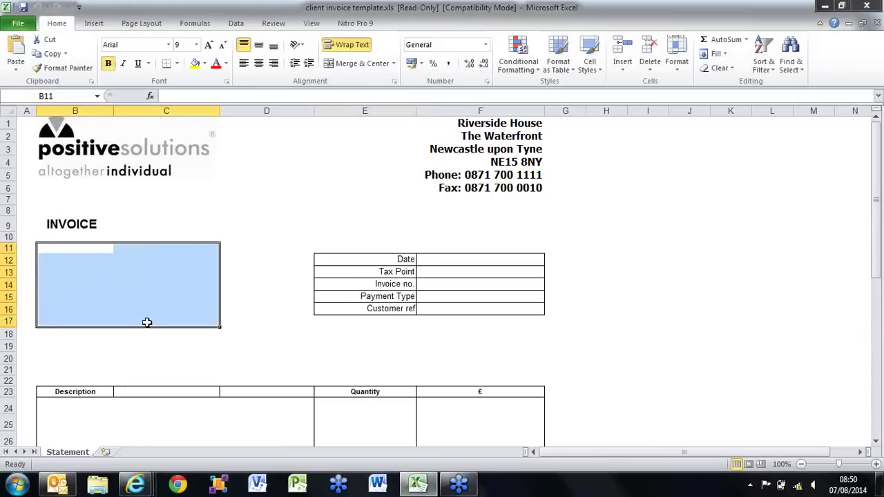
- Enter the client's full name in B13 and 'Riverside House' in B14
{"action": "left_click", "coordinate": [59, 272]}
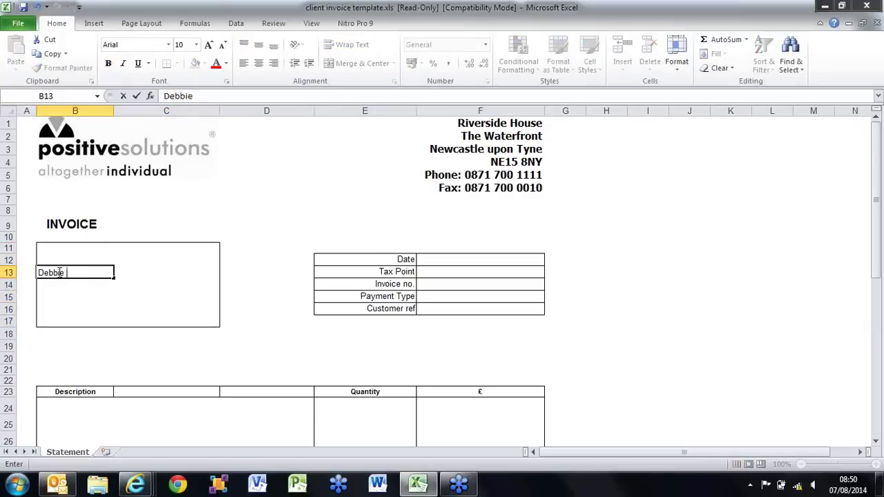
{"action": "key", "text": "Return"}
{"action": "left_click", "coordinate": [448, 258]}
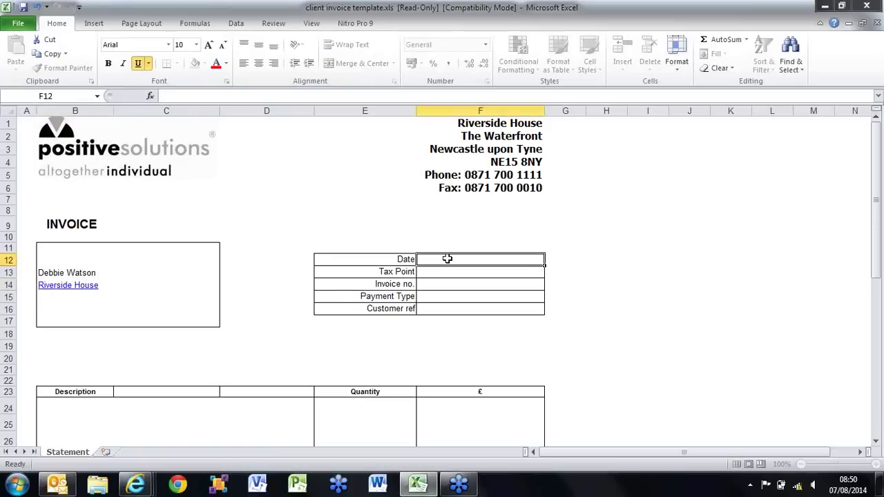
- Enter 07/08/2014 as the invoice Date, leaving Tax Point blank
{"action": "type", "text": "07/08/2014"}
{"action": "left_click", "coordinate": [447, 275]}
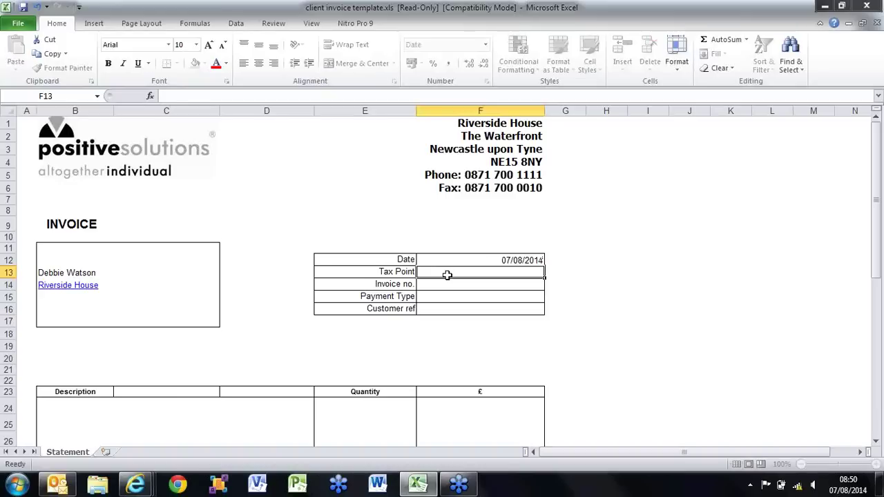
{"action": "key", "text": "Return"}
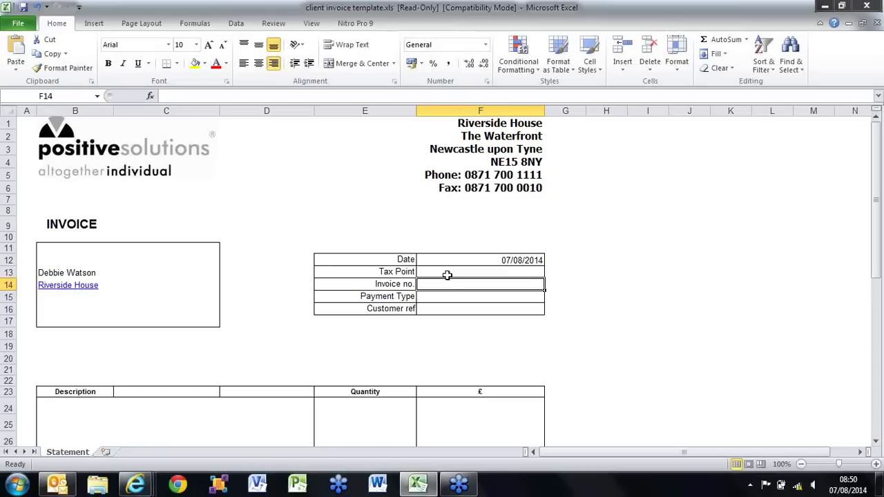
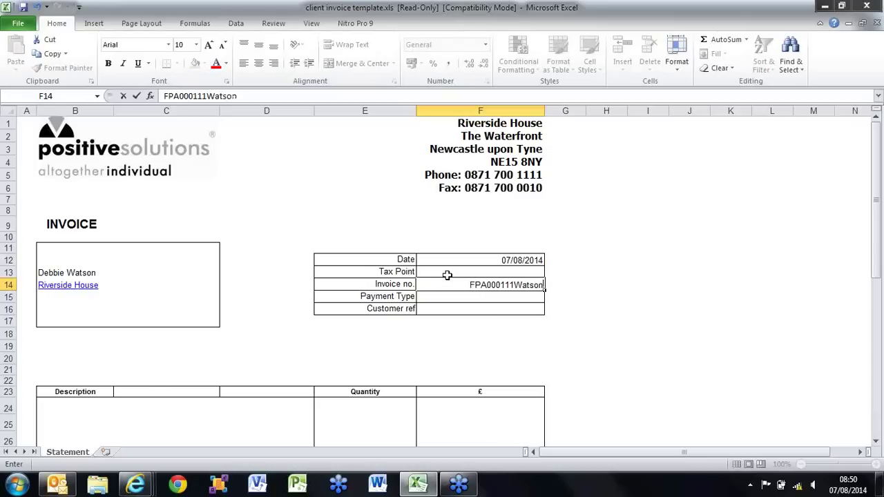
- Enter the invoice number ending in the client's surname, and Cheque as the Payment Type
{"action": "left_click_drag", "start_coordinate": [469, 285], "coordinate": [515, 288]}
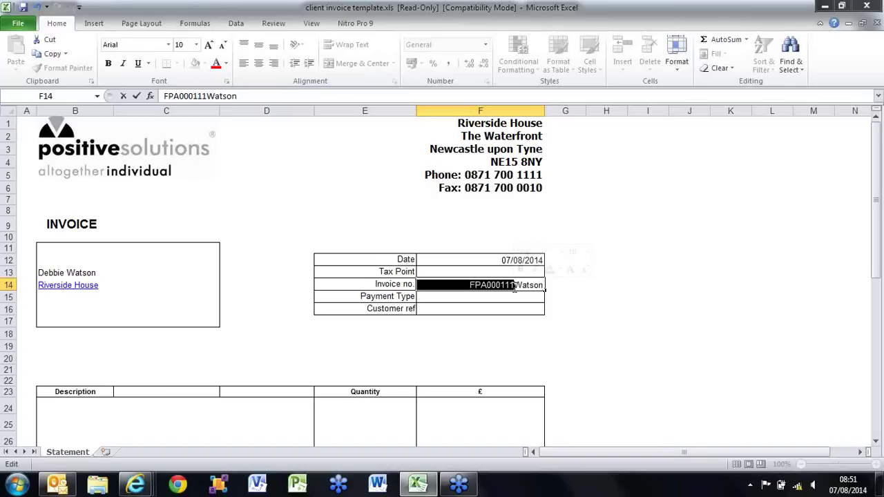
{"action": "left_click", "coordinate": [509, 297]}
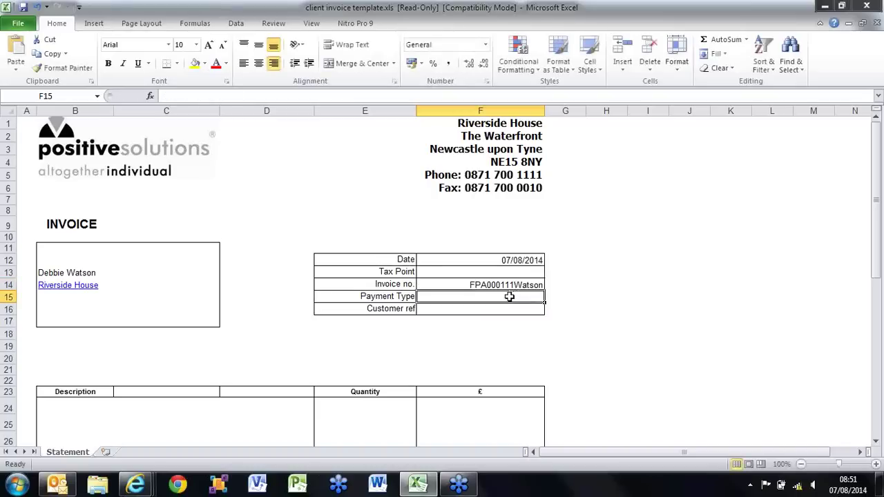
{"action": "type", "text": "Cheque"}
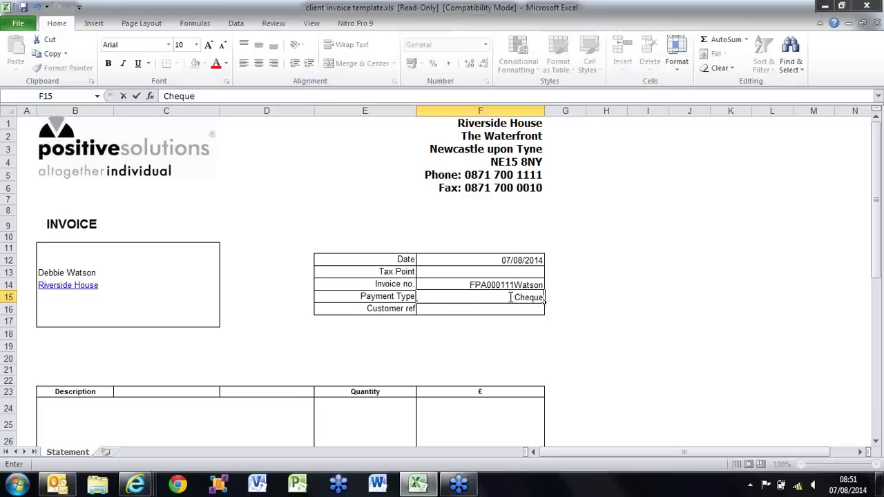
{"action": "left_click", "coordinate": [491, 313]}
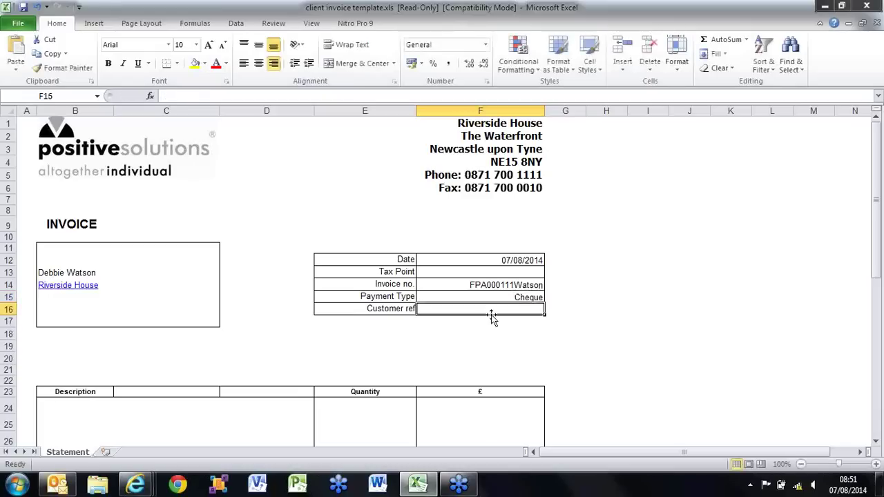
{"action": "left_click_drag", "start_coordinate": [875, 211], "coordinate": [876, 364]}
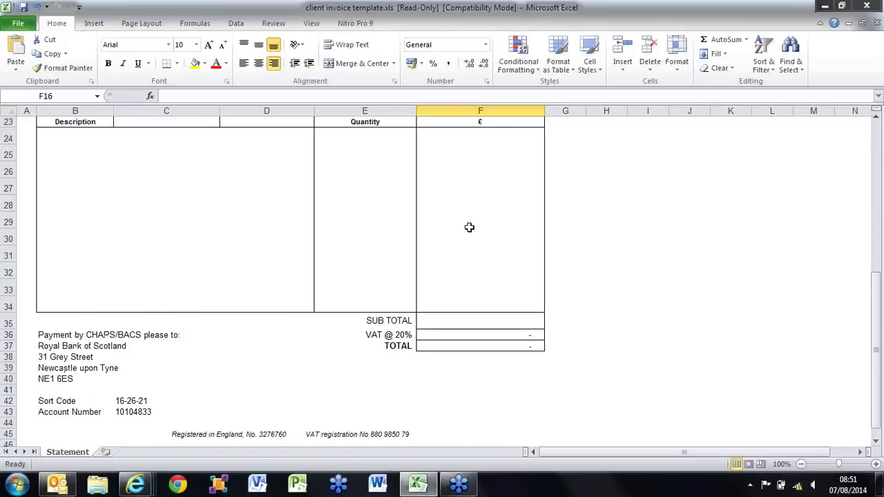
{"action": "left_click_drag", "start_coordinate": [879, 306], "coordinate": [845, 148]}
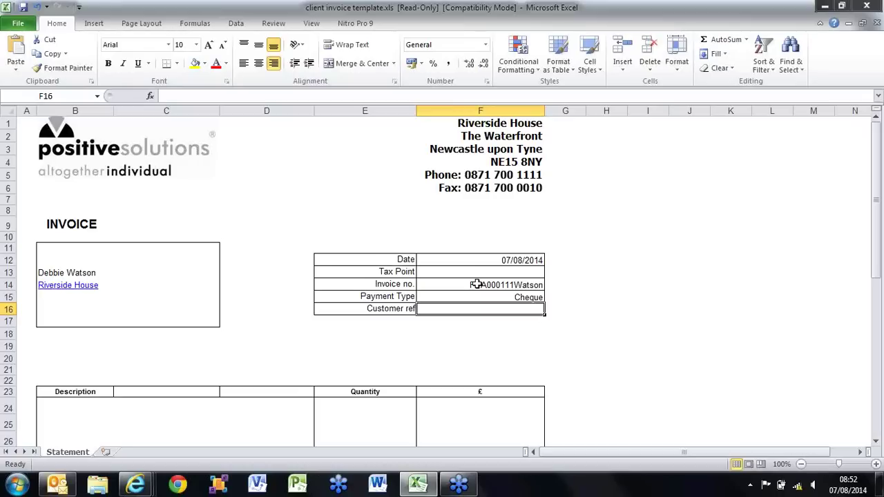
{"action": "left_click", "coordinate": [477, 284]}
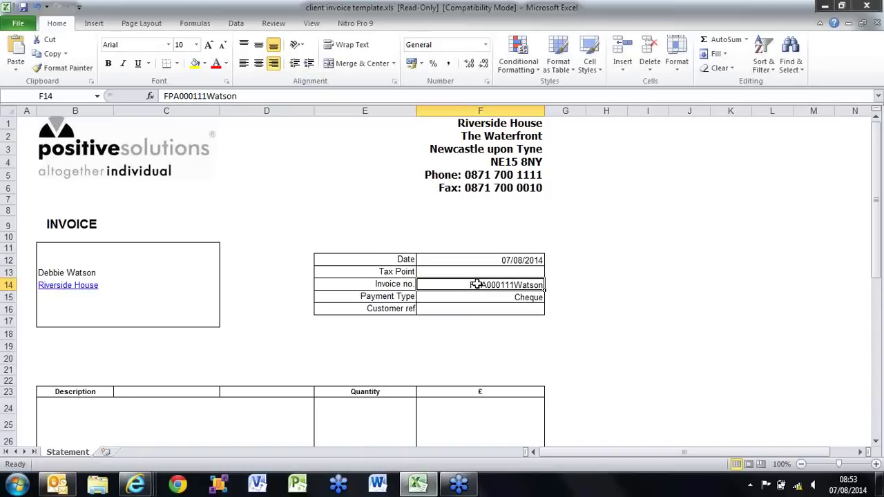
{"action": "left_click", "coordinate": [876, 28]}
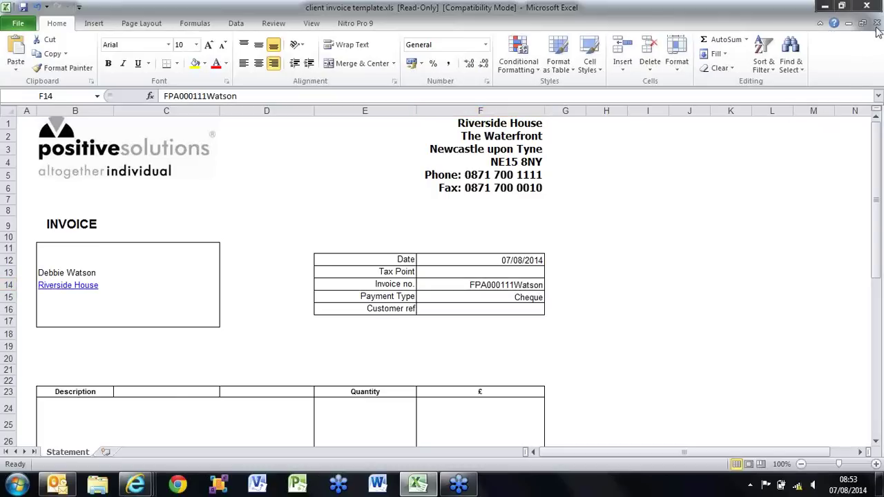